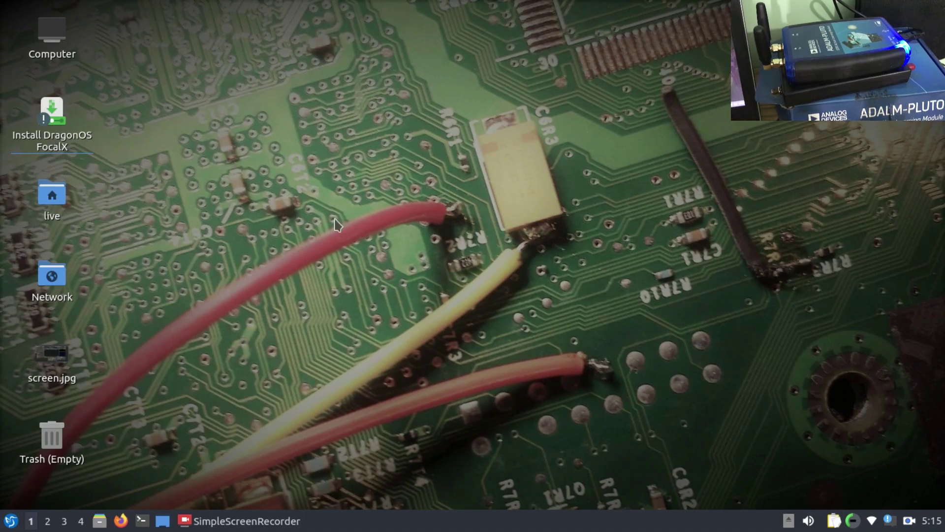
# Launch SDRangel from the Hamradio menu and close the preloaded T:0 and R:0 PlutoSDR devices
pyautogui.click(11, 520)
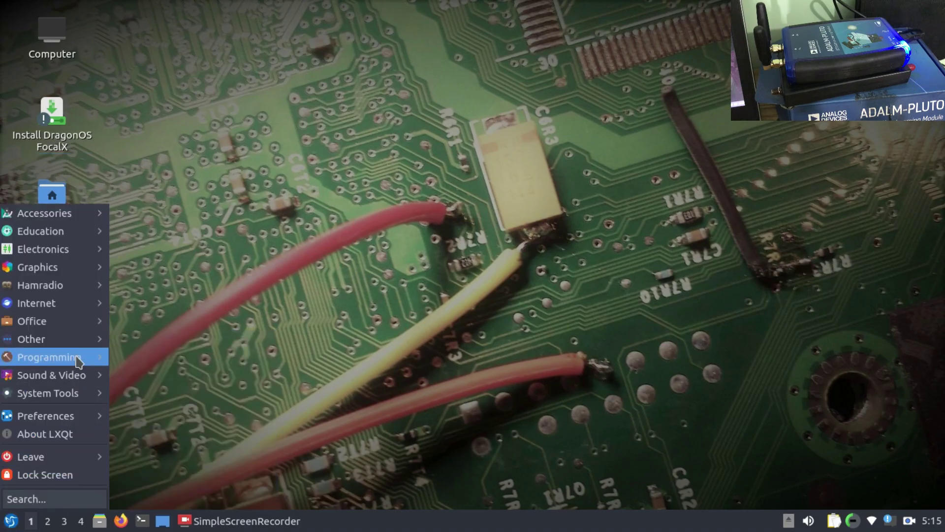
pyautogui.moveTo(81, 287)
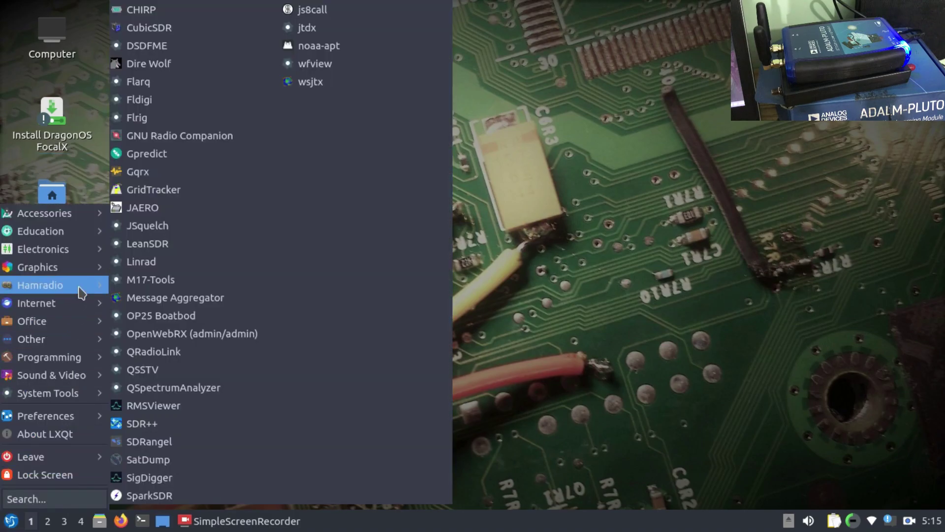
pyautogui.click(165, 441)
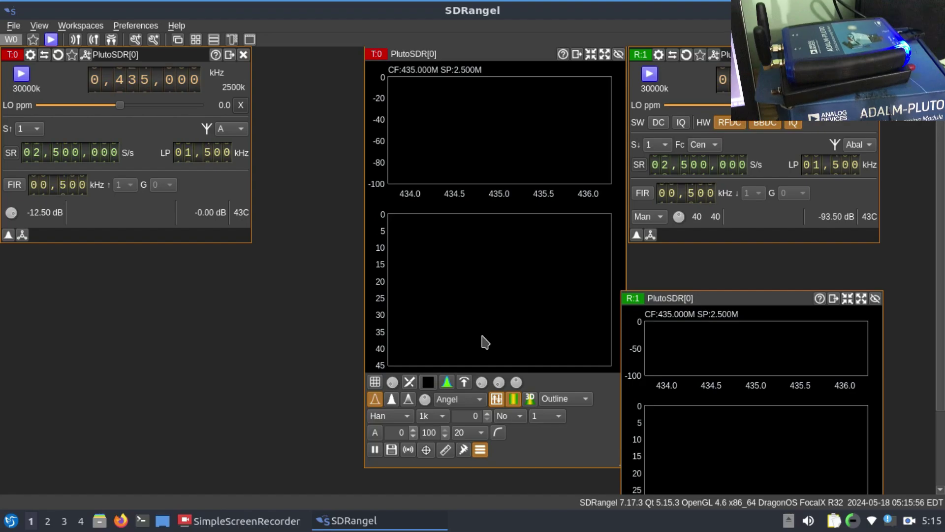
pyautogui.click(243, 55)
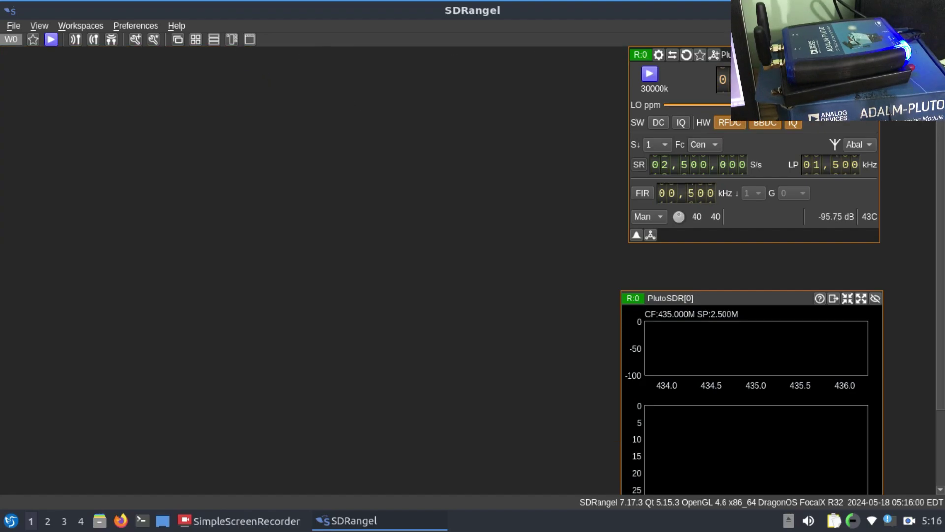
pyautogui.click(873, 55)
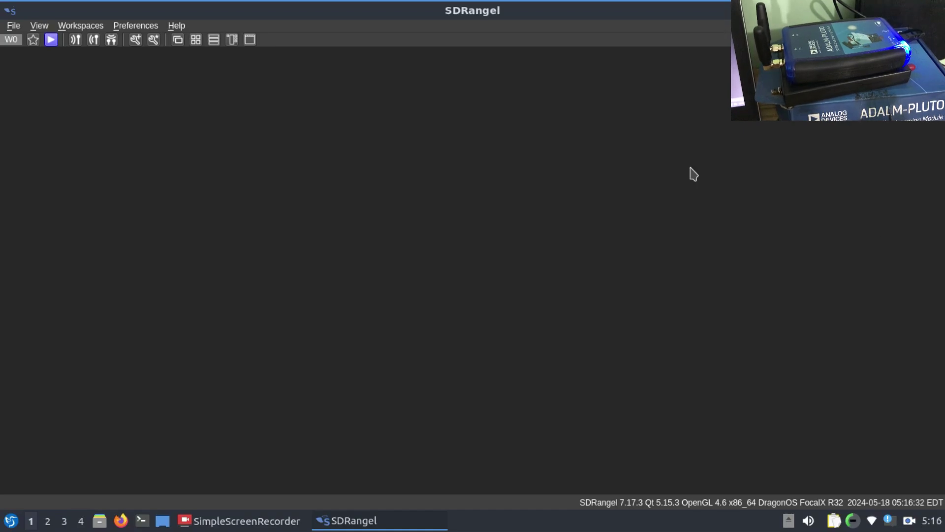
# Add PlutoSDR[0] as transmitter T0 at 435 MHz and enlarge its spectrum plot over the waterfall
pyautogui.click(94, 40)
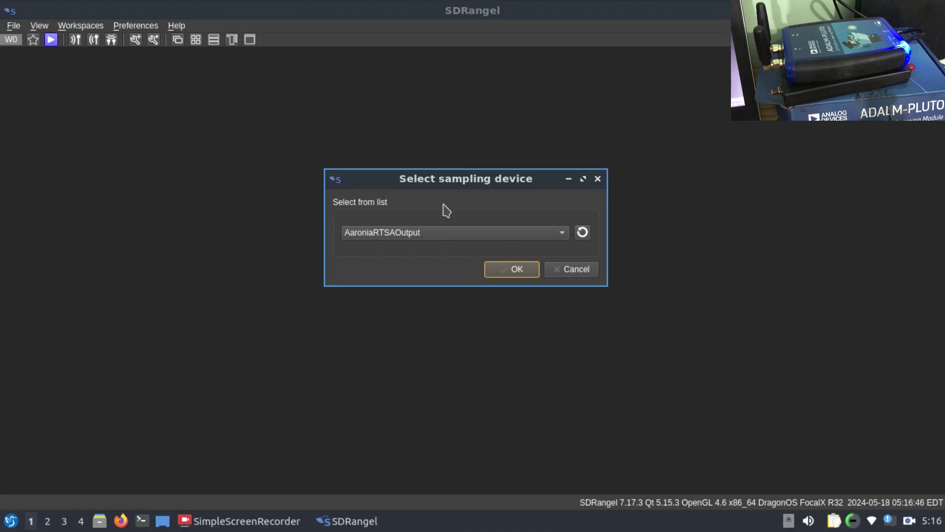
pyautogui.click(583, 232)
pyautogui.click(563, 233)
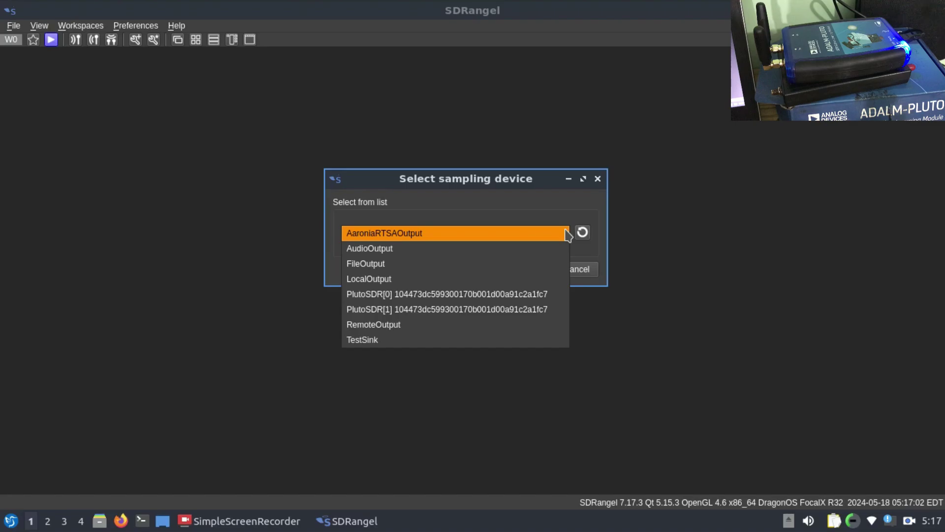
pyautogui.click(430, 295)
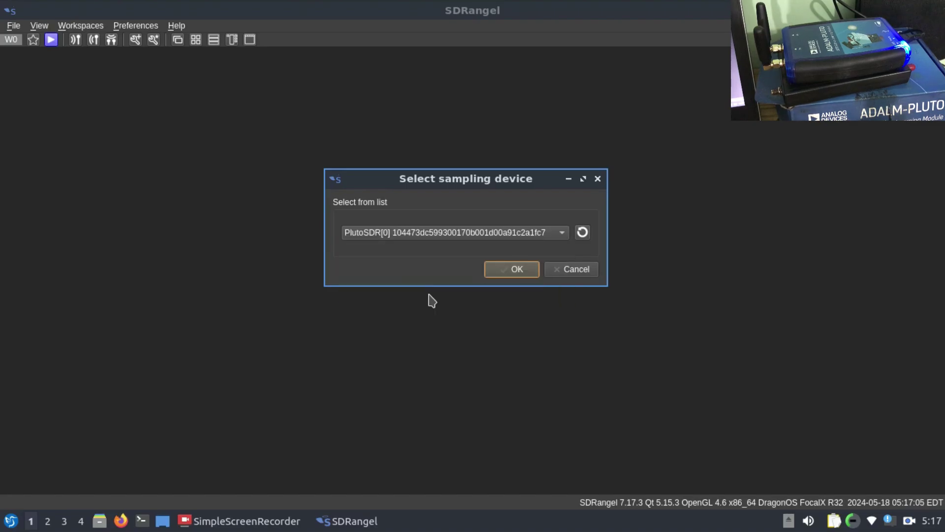
pyautogui.click(514, 270)
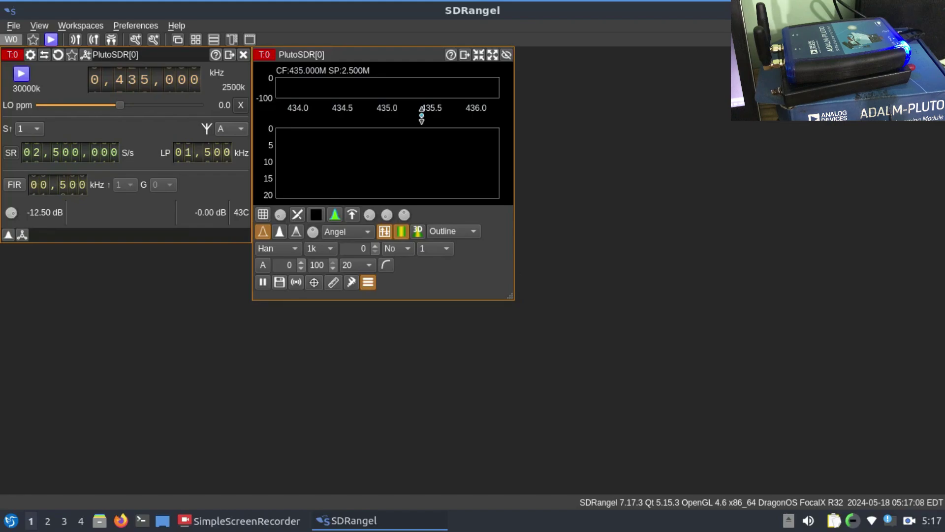
pyautogui.moveTo(377, 55)
pyautogui.mouseDown()
pyautogui.moveTo(410, 54)
pyautogui.moveTo(380, 57)
pyautogui.mouseUp()
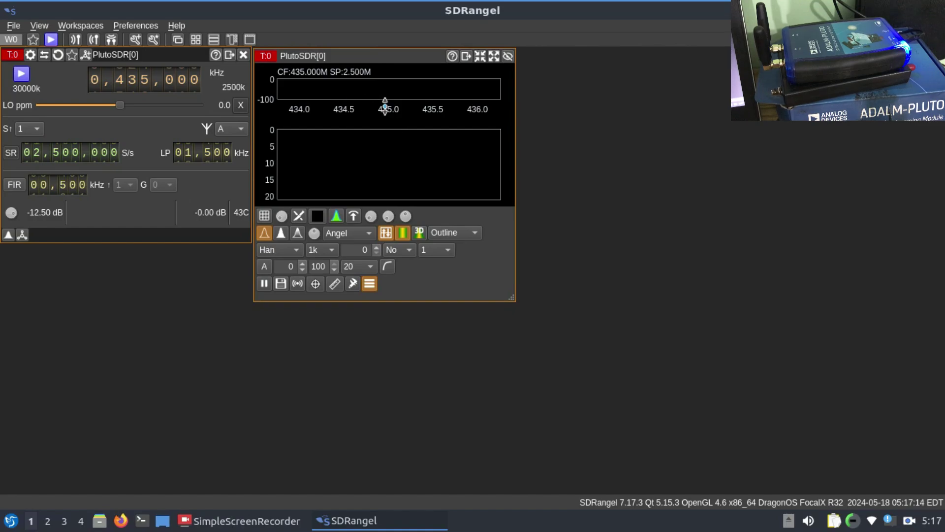
pyautogui.moveTo(383, 110); pyautogui.dragTo(382, 146)
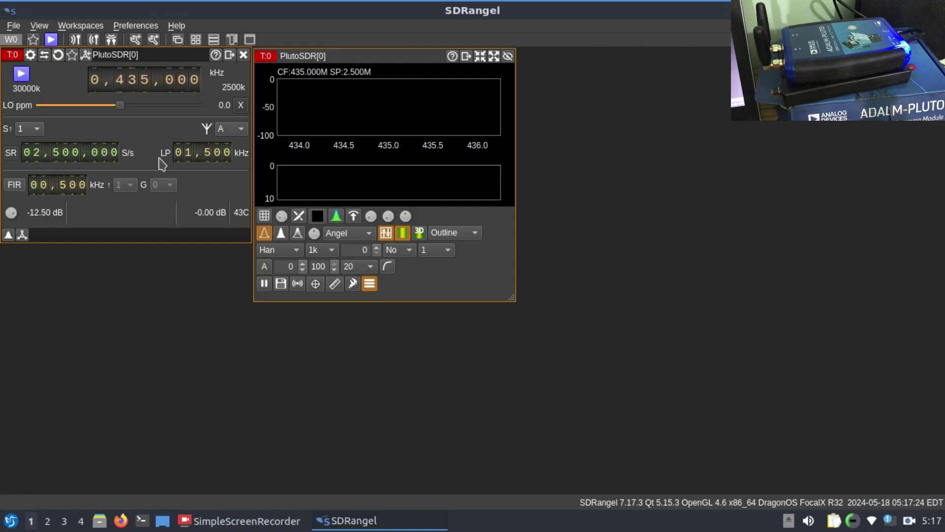
# Add PlutoSDR[1] as receiver R1 at 435 MHz and enlarge its spectrum plot
pyautogui.click(76, 43)
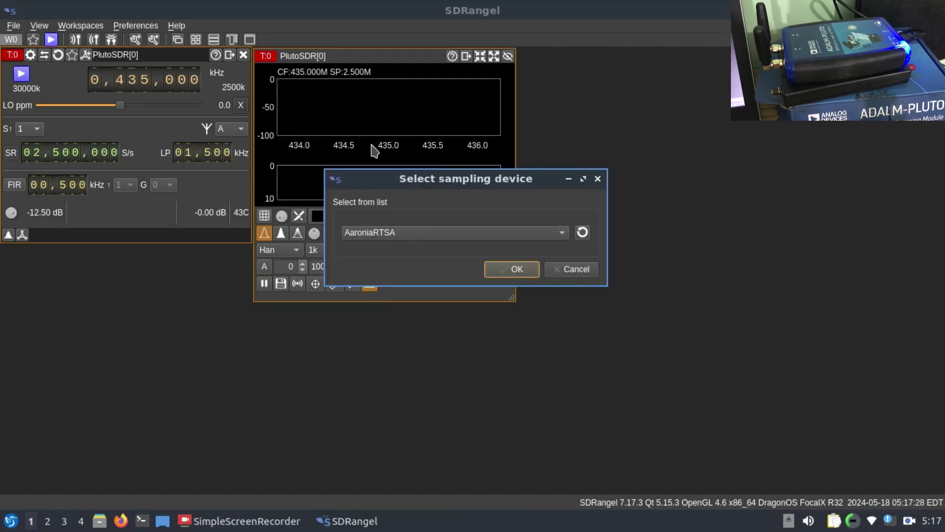
pyautogui.click(583, 233)
pyautogui.click(553, 236)
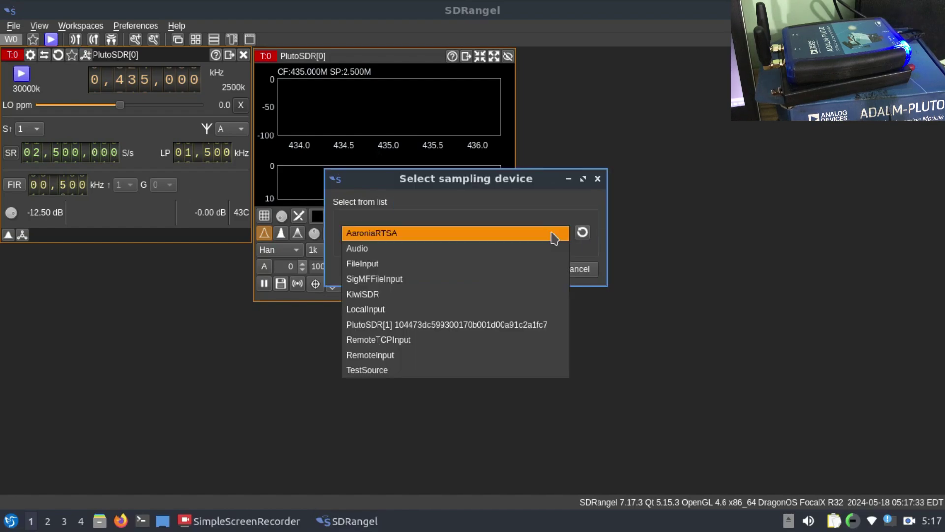
pyautogui.click(517, 325)
pyautogui.click(523, 271)
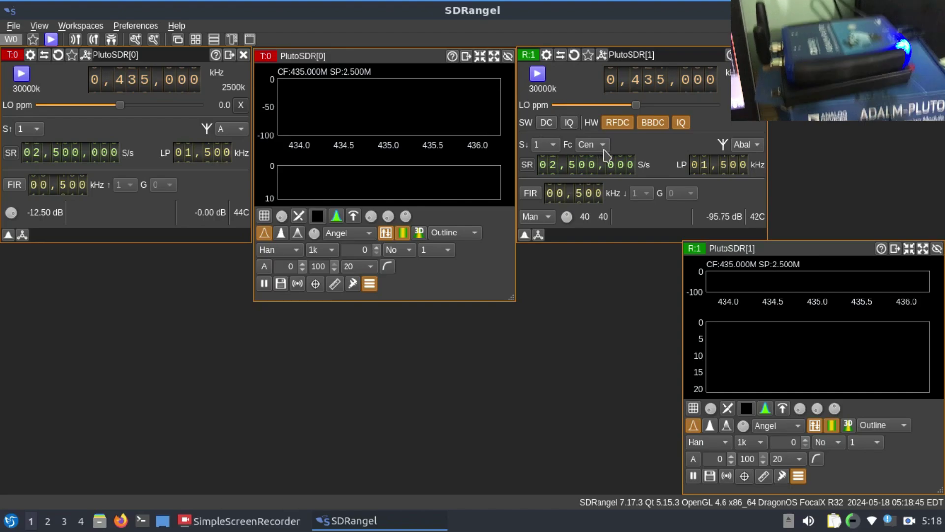
pyautogui.moveTo(805, 299); pyautogui.dragTo(807, 327)
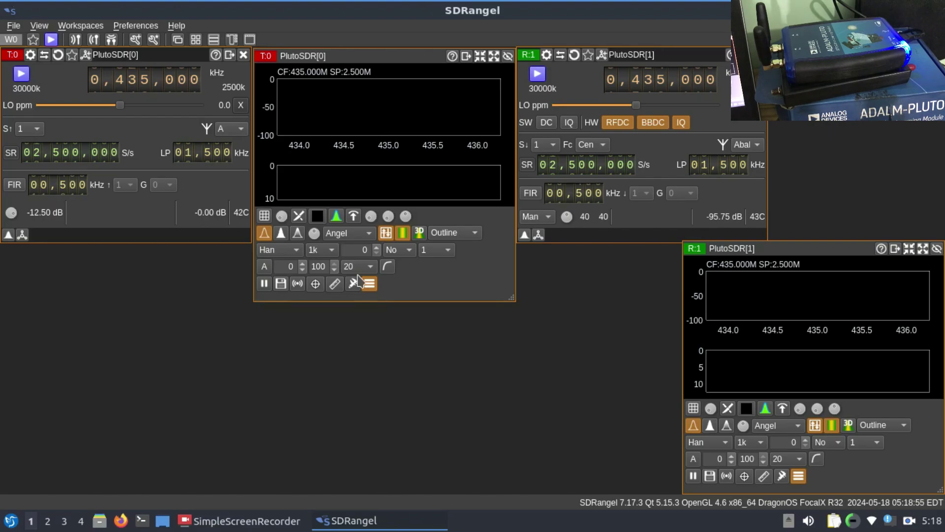
# Attach a WFM Modulator channel (0 Hz offset, 50k deviation) to transmitter T0 and reposition its window
pyautogui.click(86, 55)
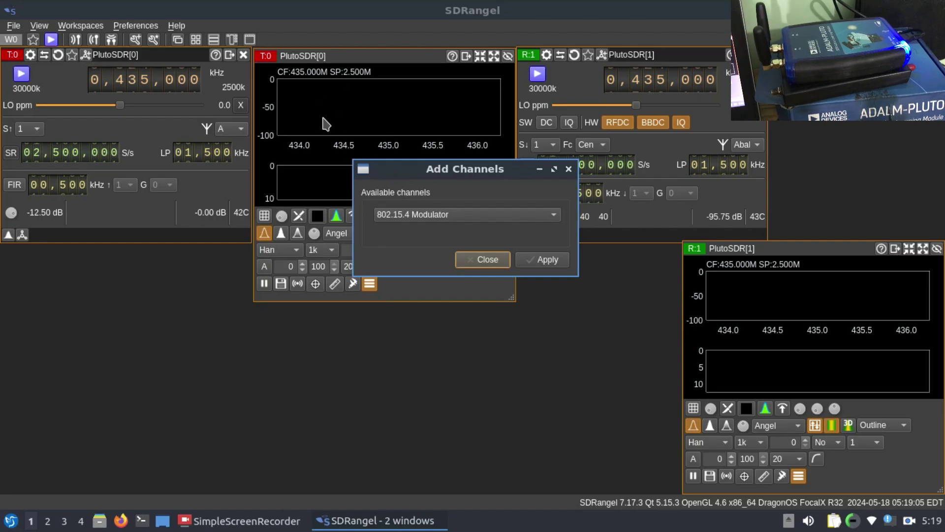
pyautogui.click(549, 218)
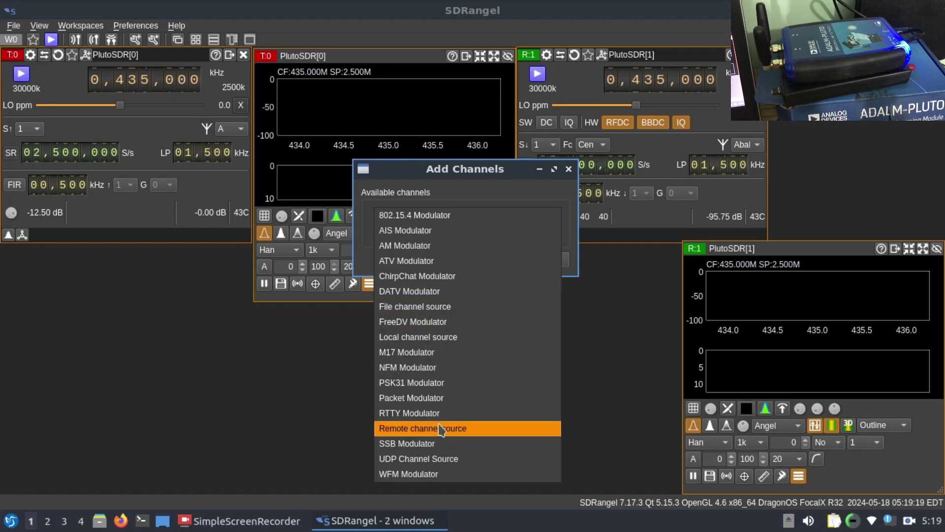
pyautogui.click(438, 474)
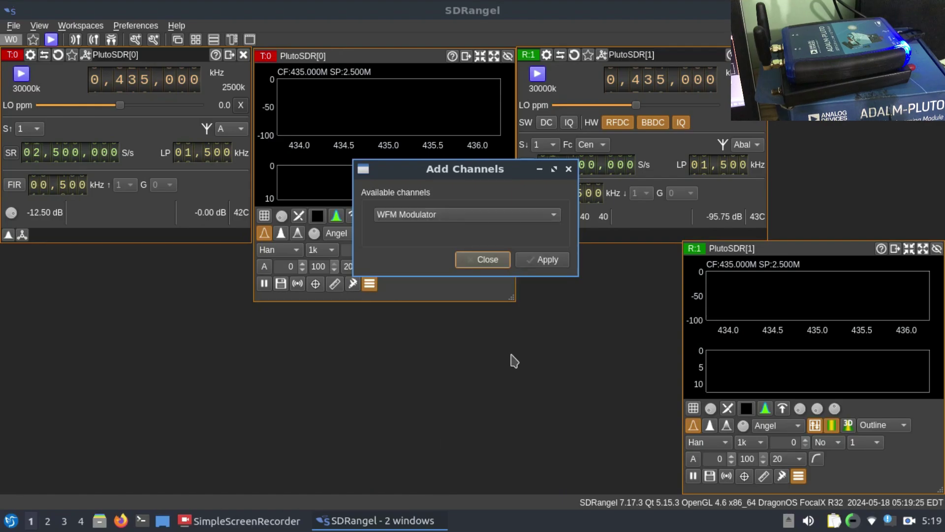
pyautogui.click(548, 260)
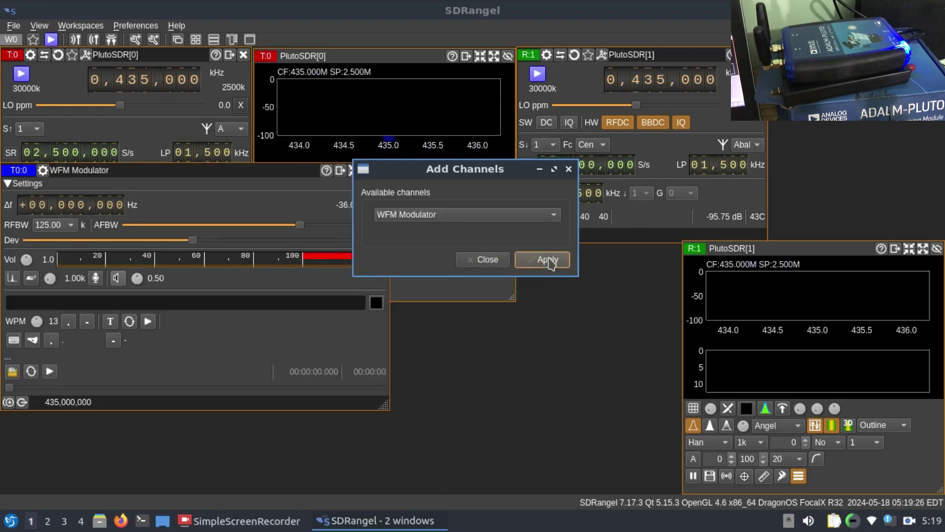
pyautogui.click(569, 169)
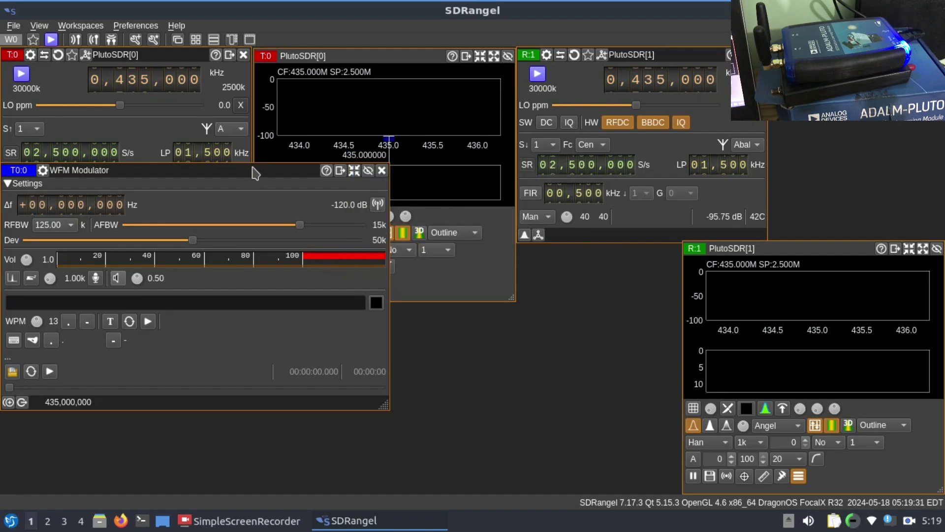
pyautogui.moveTo(255, 172); pyautogui.dragTo(279, 267)
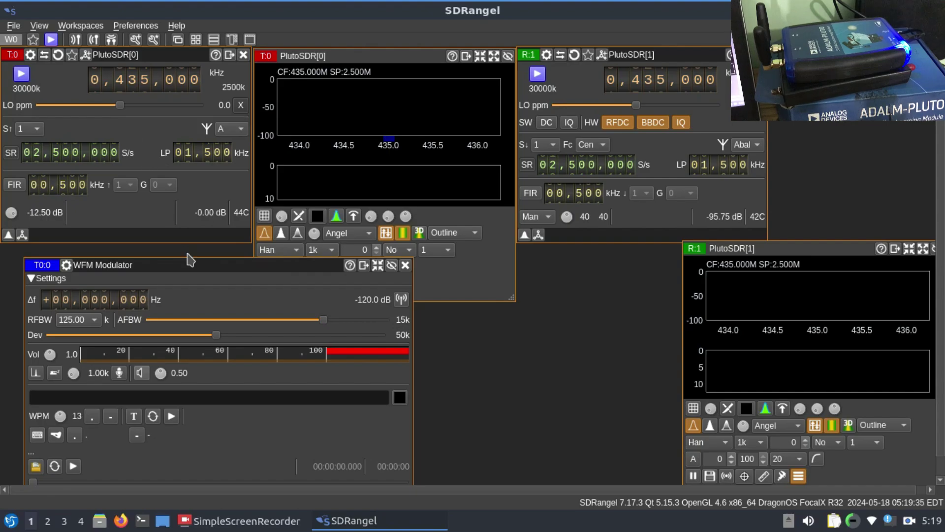
pyautogui.moveTo(204, 269); pyautogui.dragTo(182, 257)
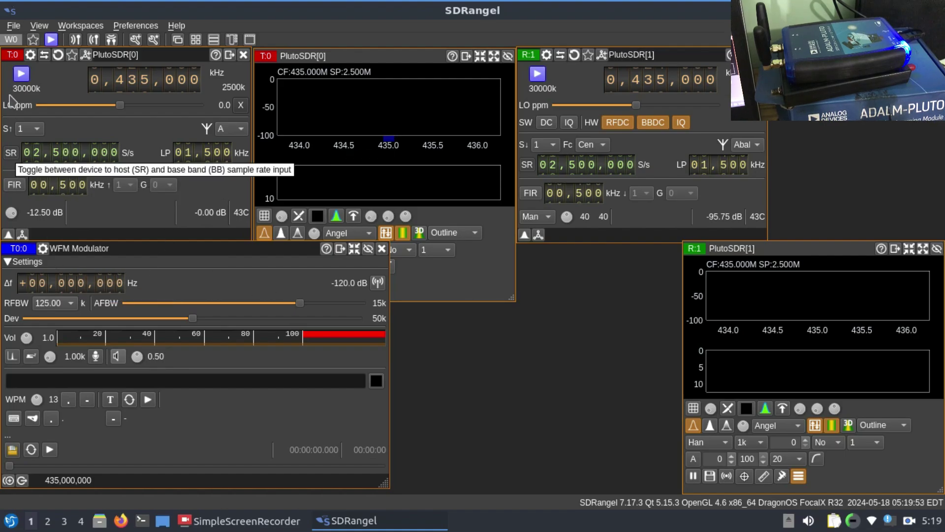
# Run T0 and R1, confirm the 435.0 MHz peak on the receive spectrum, then stop T0
pyautogui.click(21, 73)
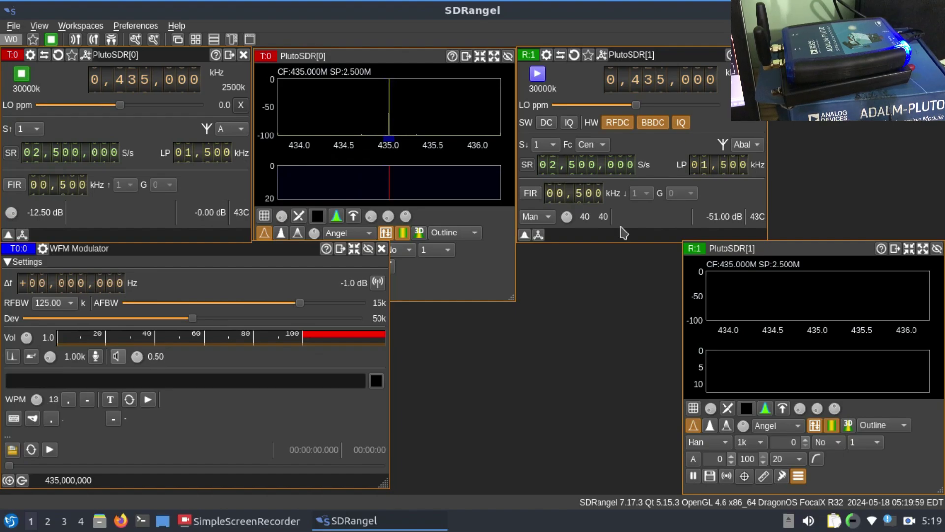
pyautogui.click(536, 75)
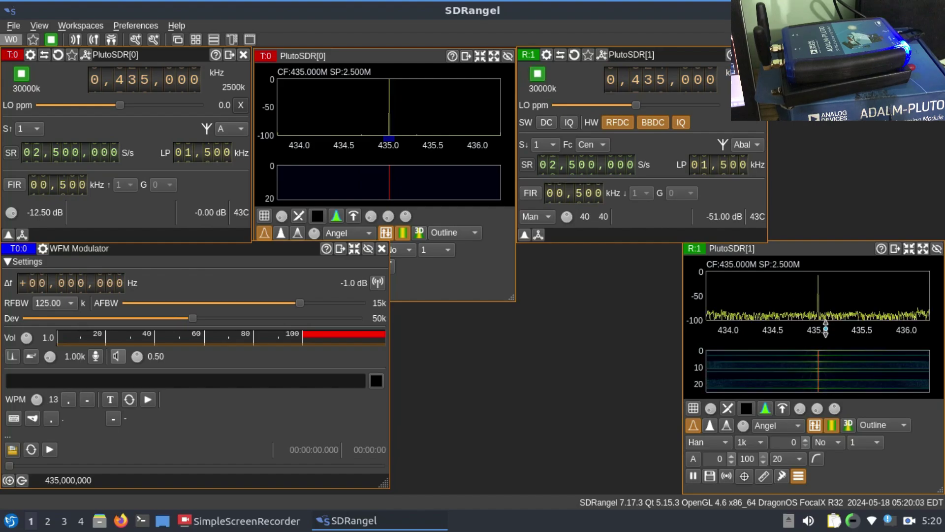
pyautogui.moveTo(824, 329); pyautogui.dragTo(825, 365)
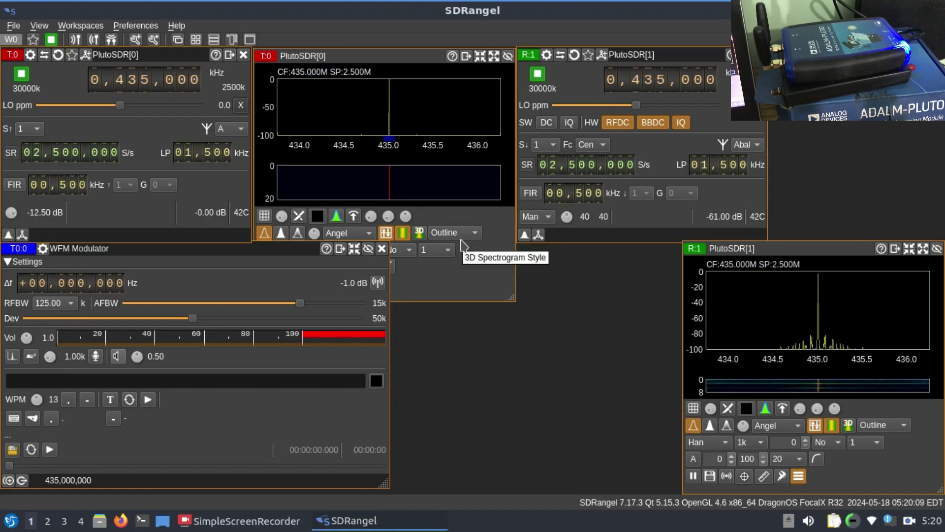
pyautogui.click(22, 75)
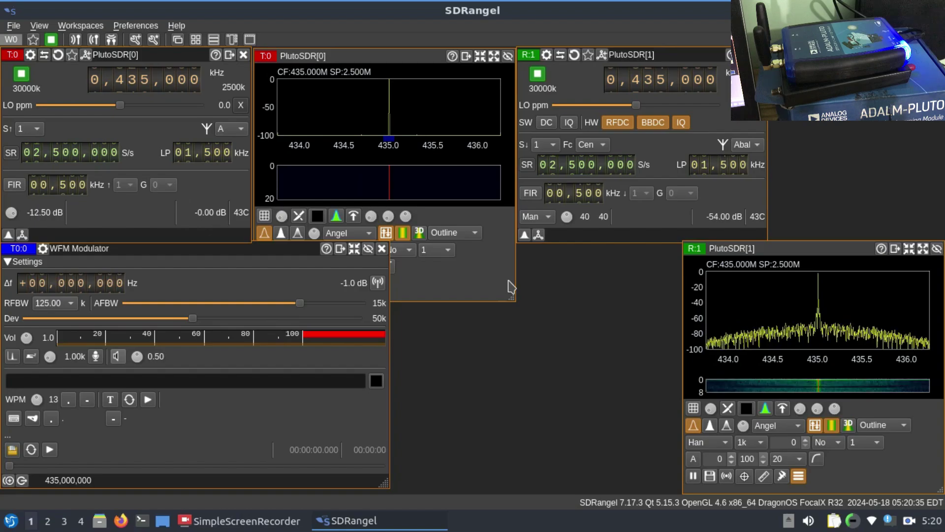
pyautogui.click(21, 75)
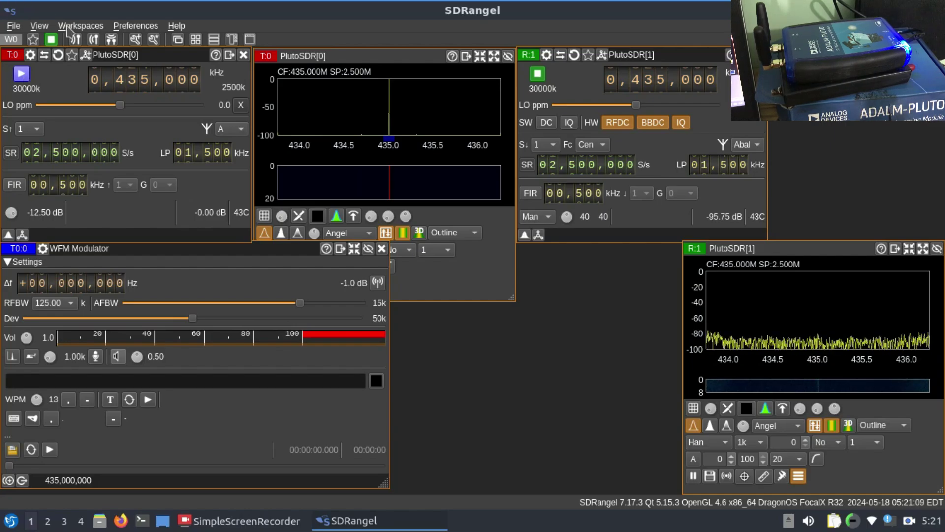
# Replace the WFM Modulator on T0 with an 802.15.4 Modulator channel (20kbps BPSK)
pyautogui.click(382, 250)
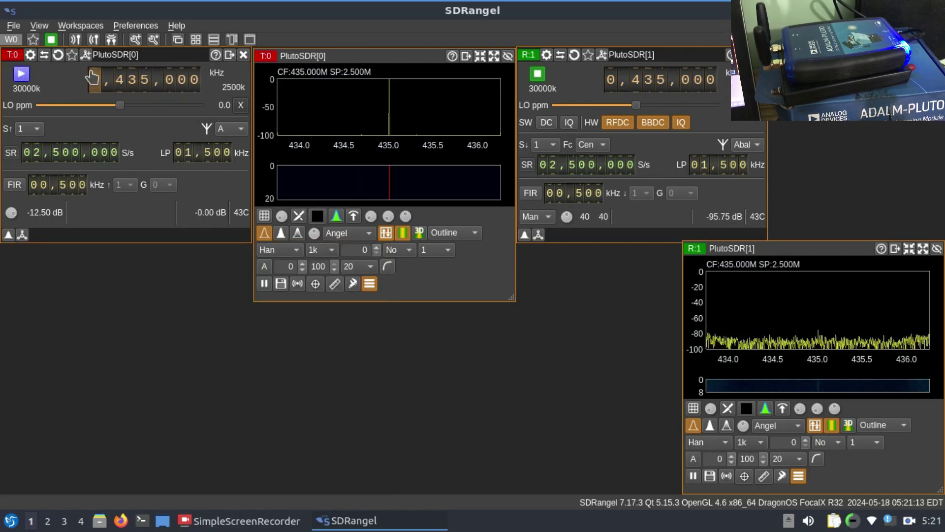
pyautogui.click(86, 54)
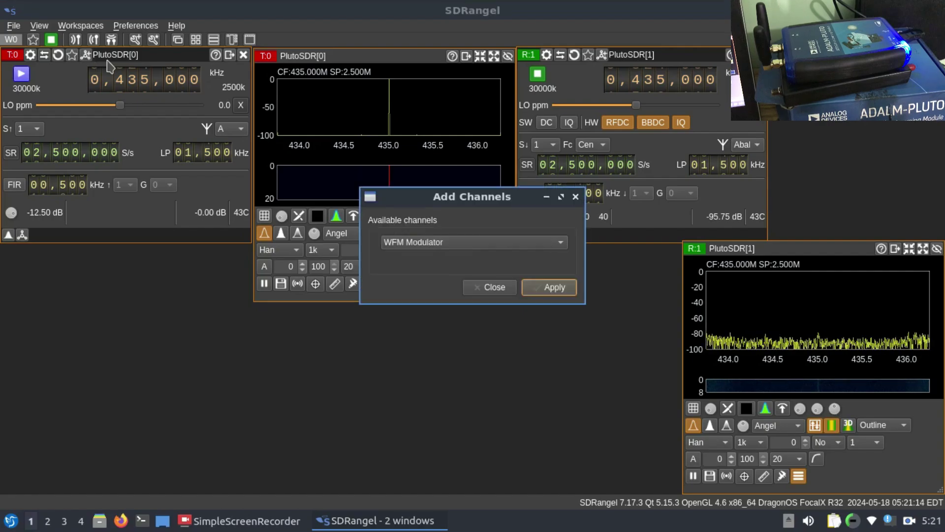
pyautogui.click(534, 247)
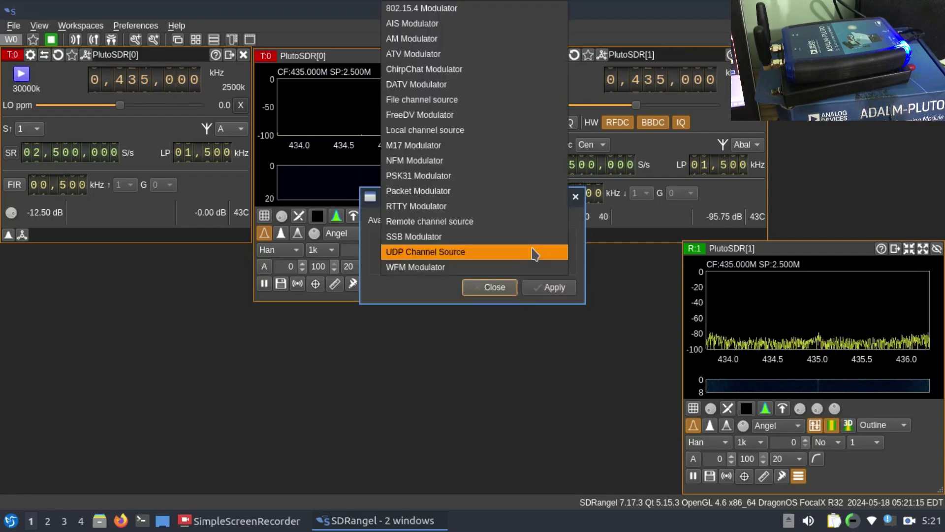
pyautogui.click(453, 10)
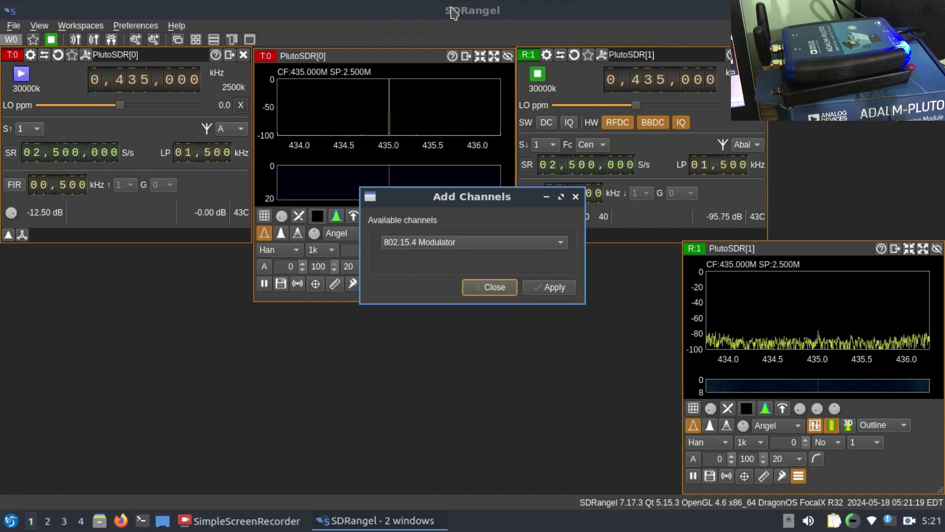
pyautogui.click(550, 287)
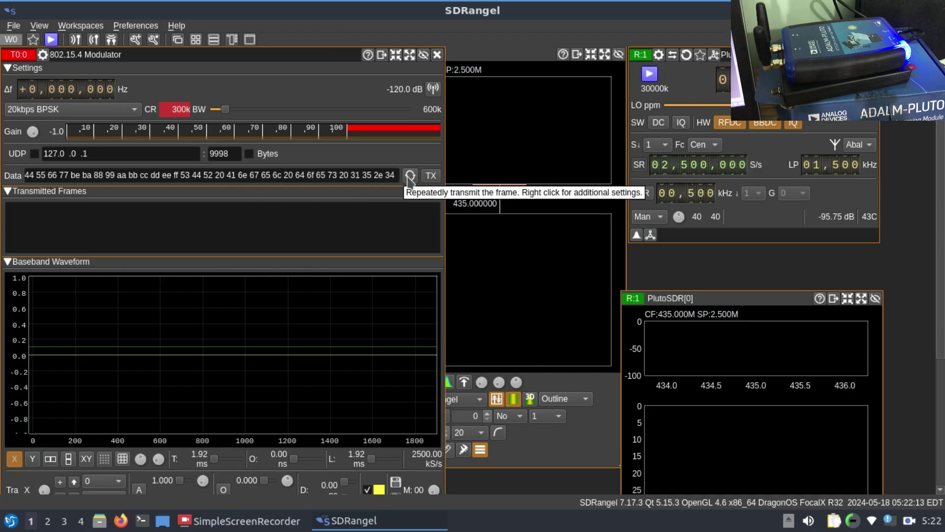
# Enable frame repeat and transmit the 802.15.4 hex data frame, then move the modulator window aside
pyautogui.tripleClick(374, 178)
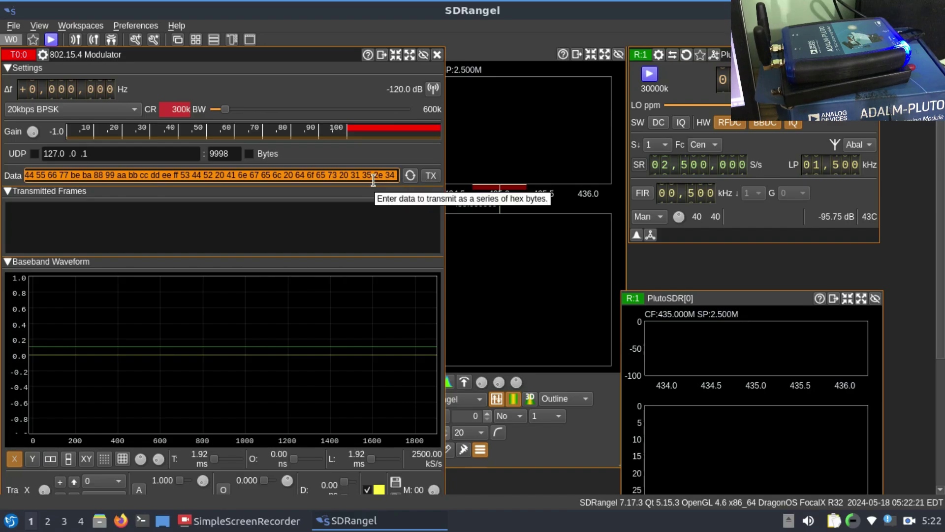
pyautogui.click(410, 179)
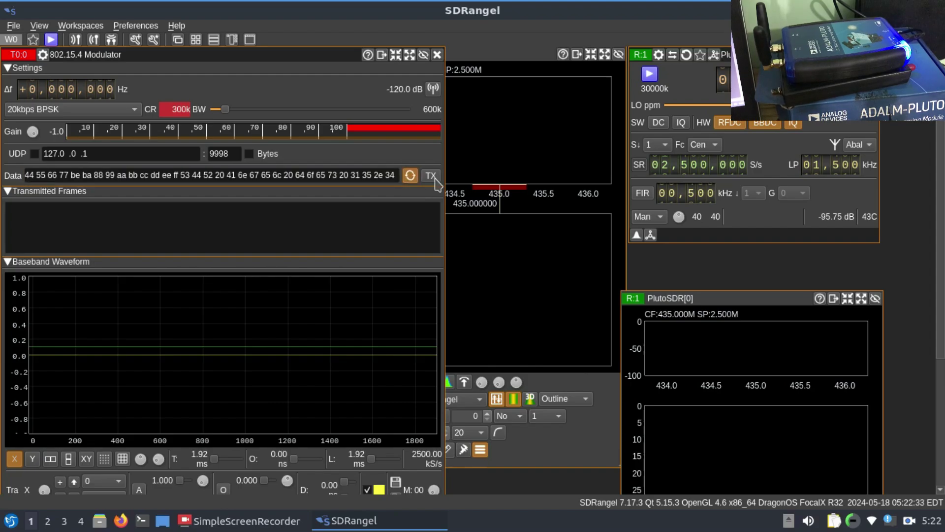
pyautogui.click(432, 178)
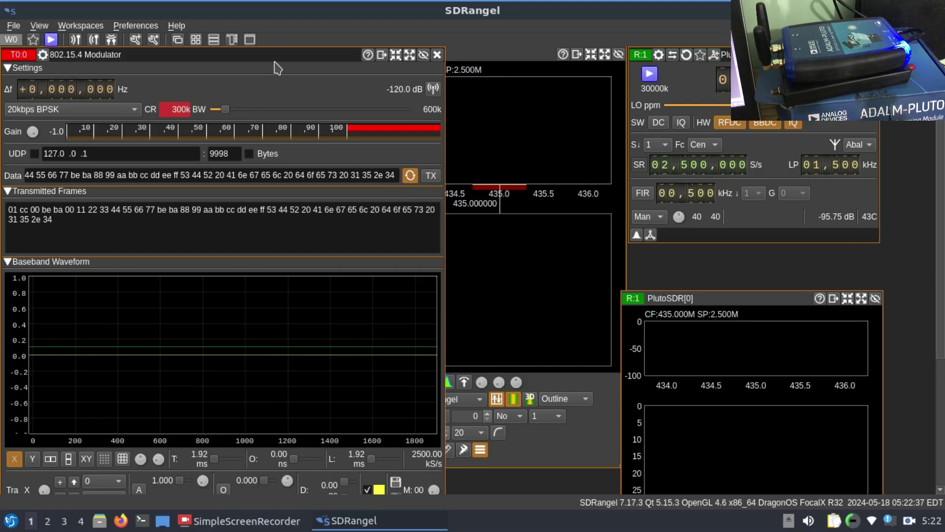
pyautogui.moveTo(274, 56); pyautogui.dragTo(258, 178)
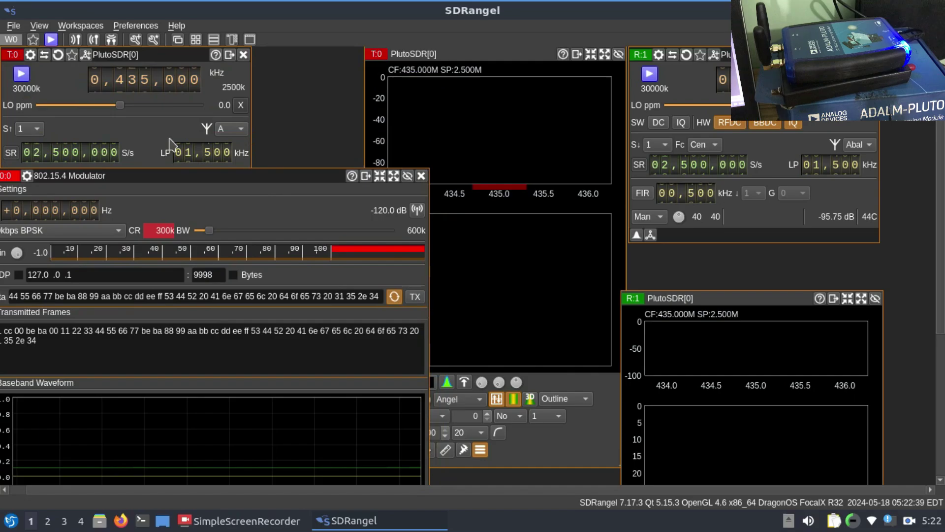
# Start transmitter T0 and receiver R1, then resend the 802.15.4 frame with repeat off
pyautogui.click(20, 73)
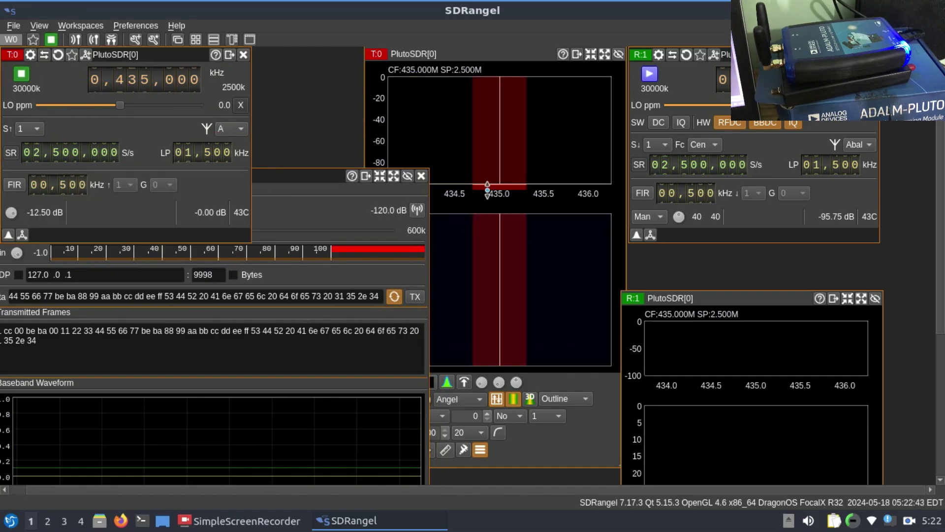
pyautogui.click(650, 74)
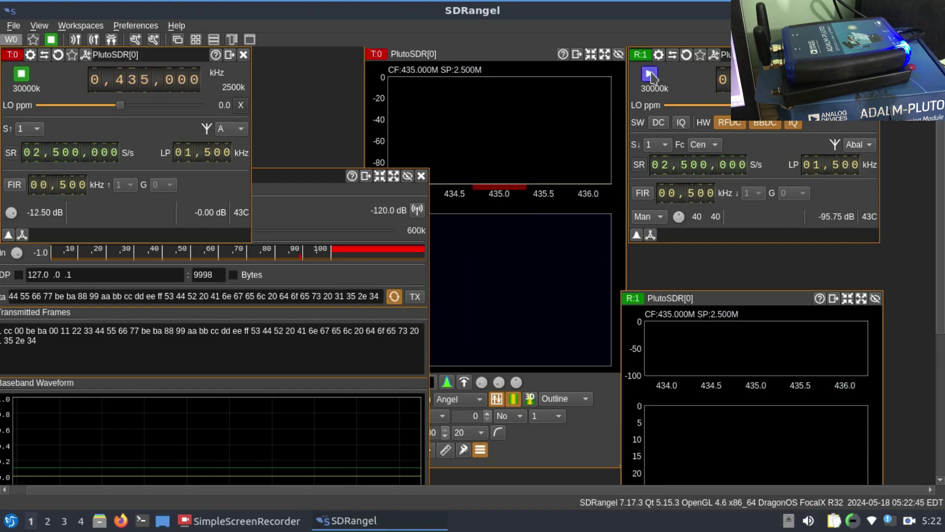
pyautogui.moveTo(755, 298); pyautogui.dragTo(769, 248)
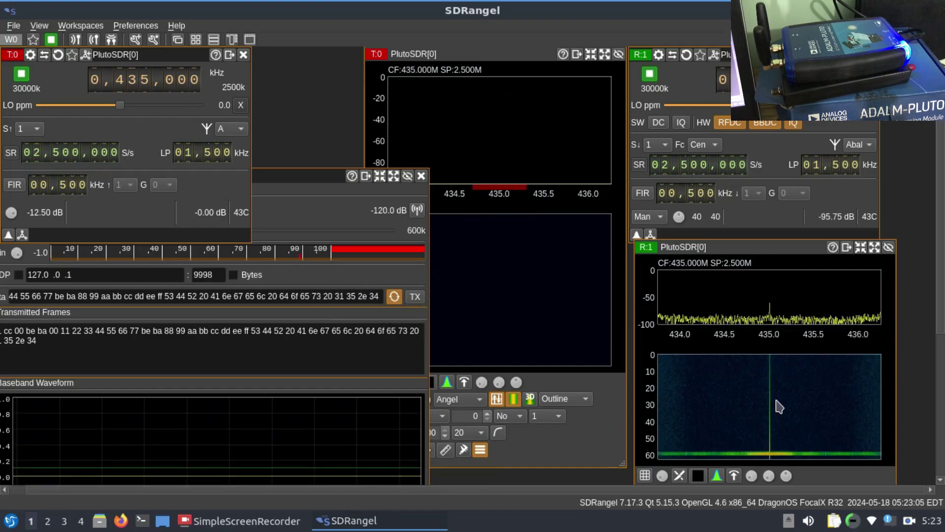
pyautogui.click(395, 297)
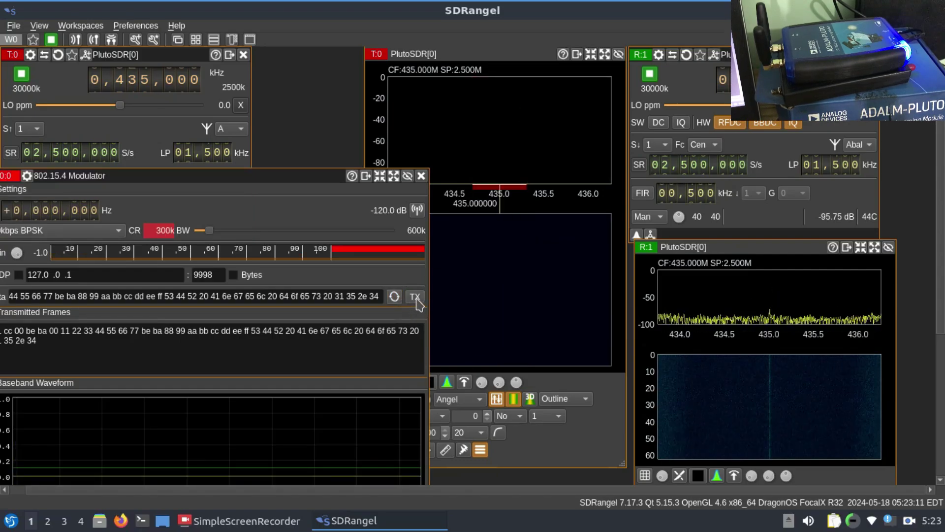
pyautogui.click(415, 297)
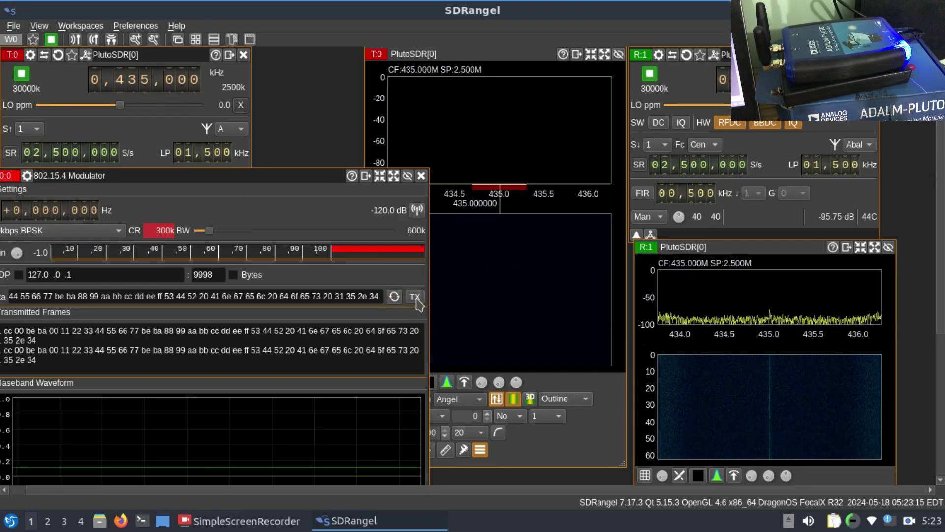
# Remove the 802.15.4 Modulator channel and stop transmitter T0
pyautogui.click(421, 177)
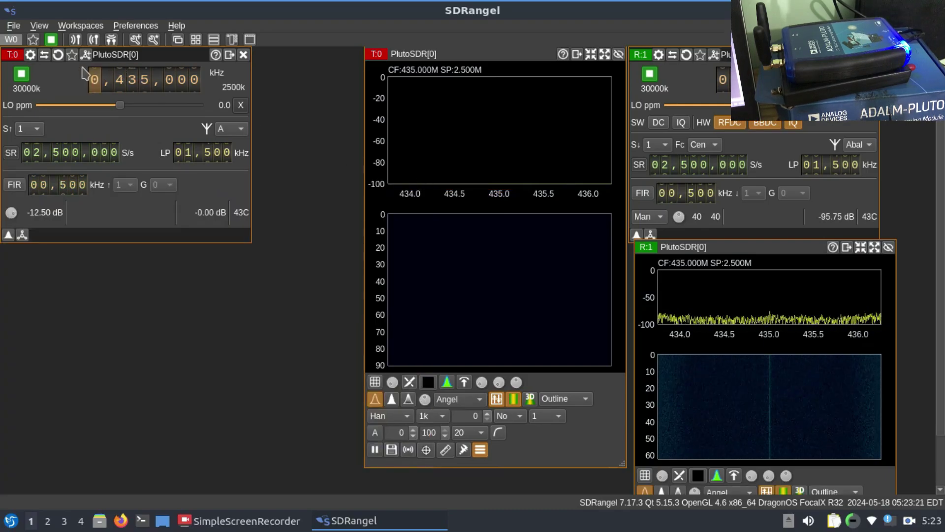
pyautogui.click(22, 74)
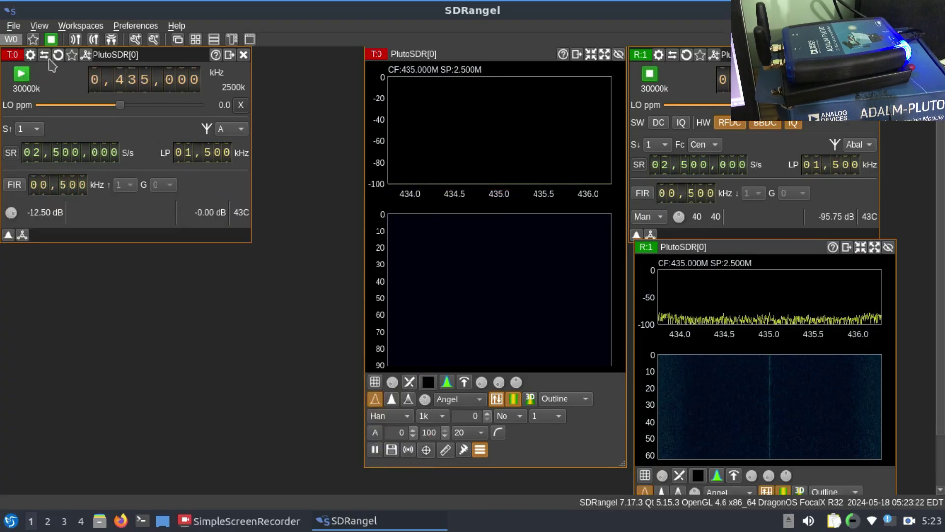
pyautogui.click(85, 54)
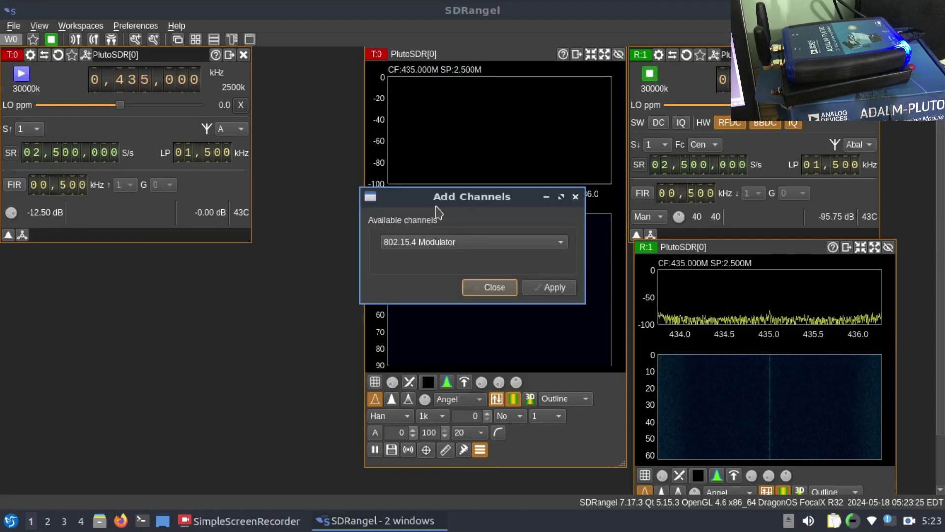
# Add an AM Modulator channel to transmitter T0
pyautogui.click(460, 244)
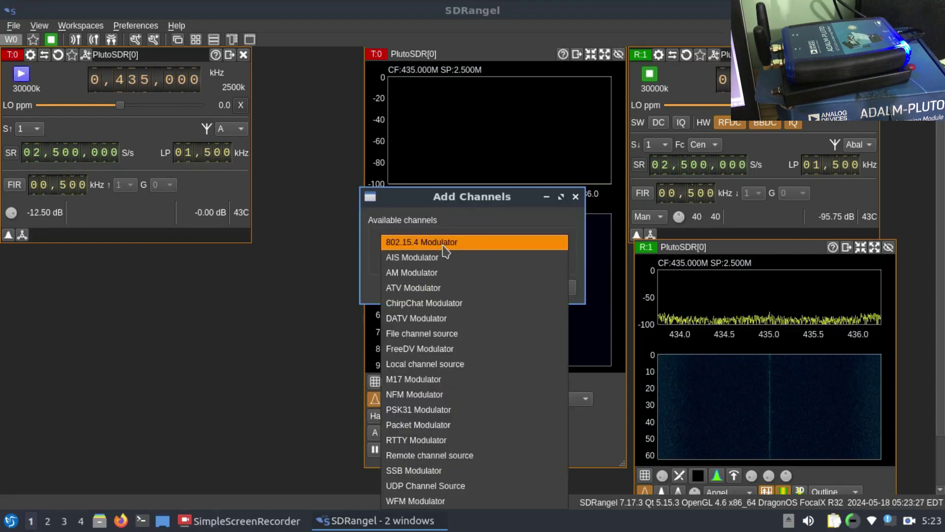
pyautogui.click(438, 273)
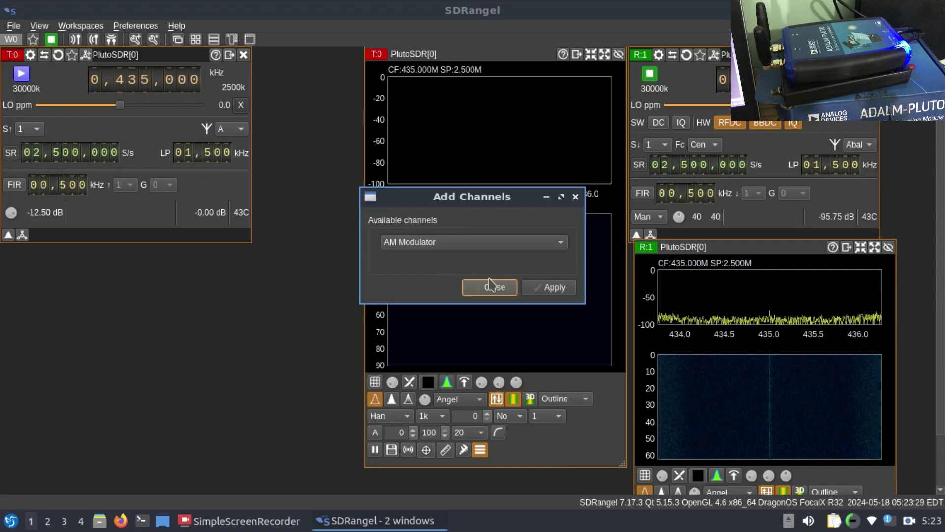
pyautogui.click(534, 290)
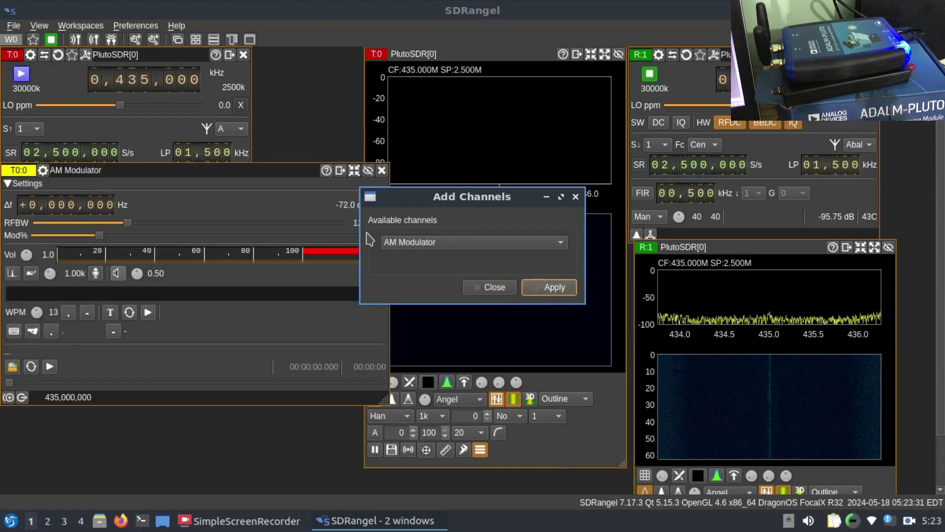
pyautogui.click(495, 287)
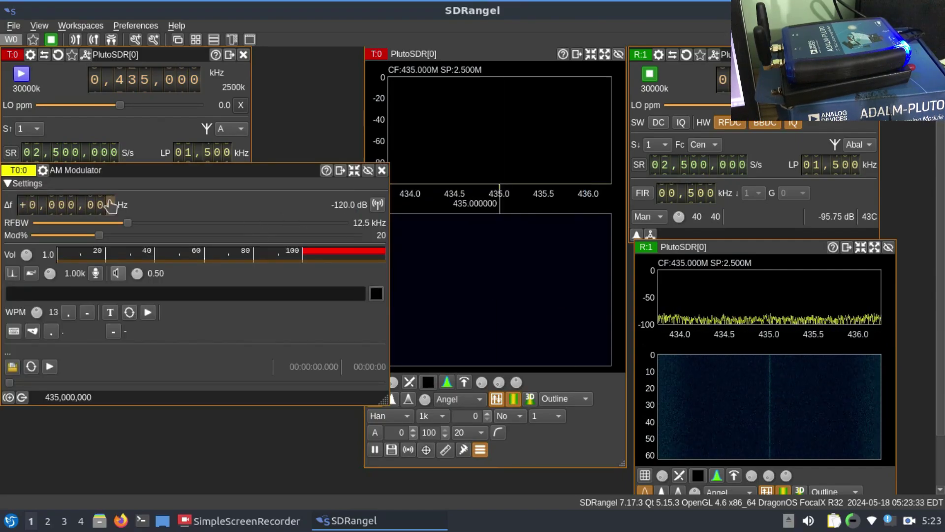
# Transmit looped AM playback from T0 at 435 MHz, then close the AM Modulator channel
pyautogui.click(21, 74)
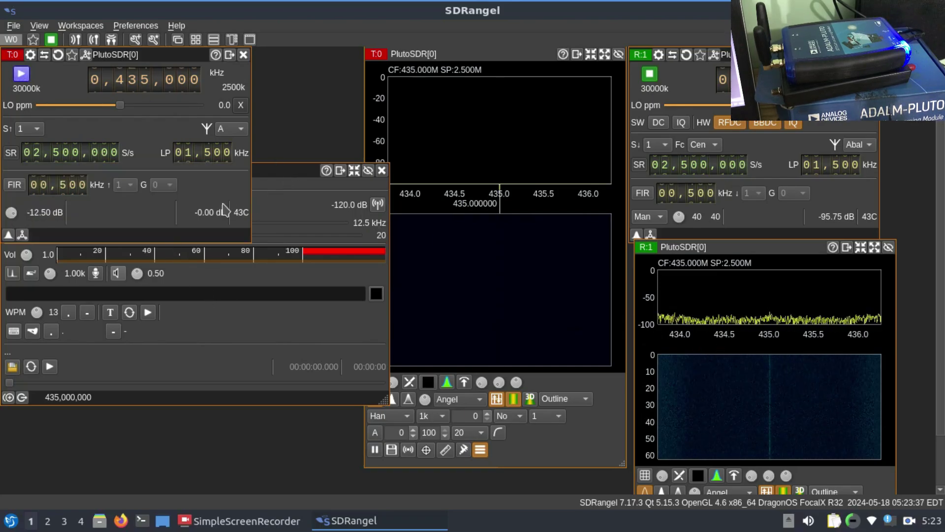
pyautogui.click(49, 366)
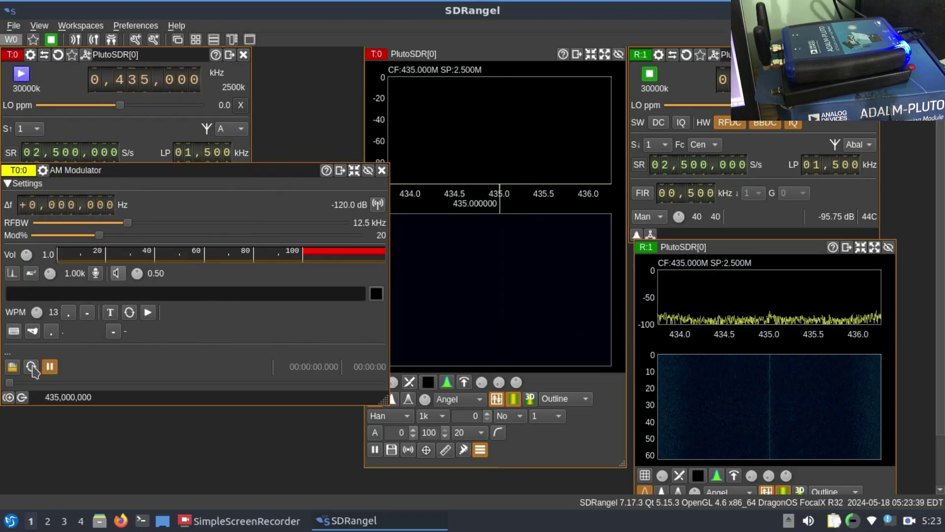
pyautogui.click(30, 366)
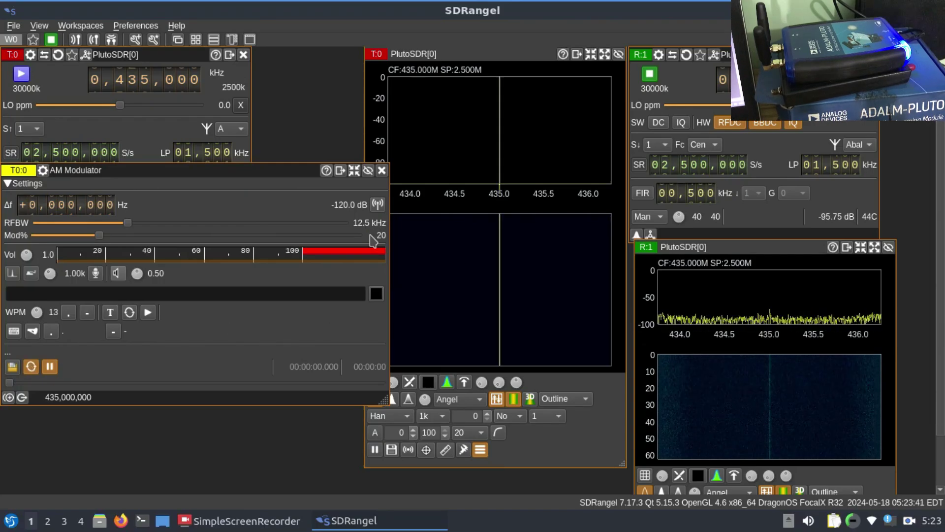
pyautogui.moveTo(293, 174); pyautogui.dragTo(290, 184)
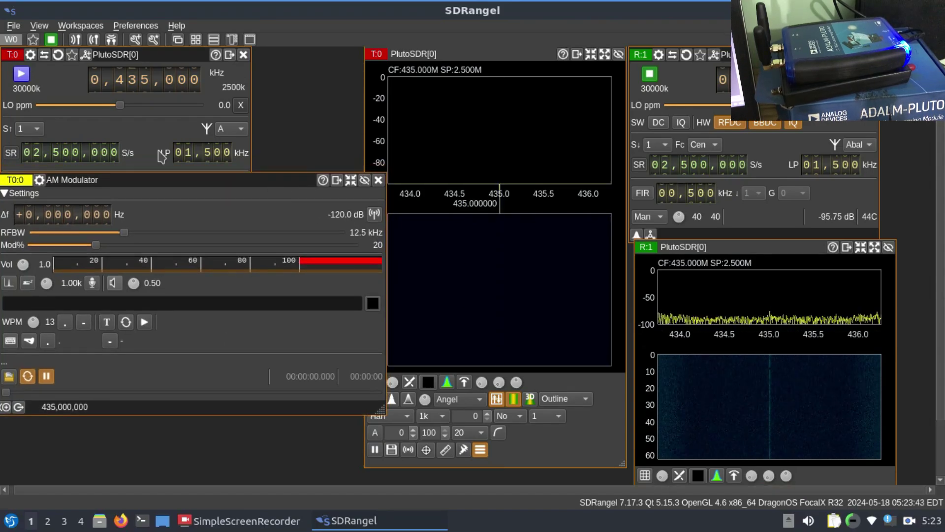
pyautogui.click(21, 73)
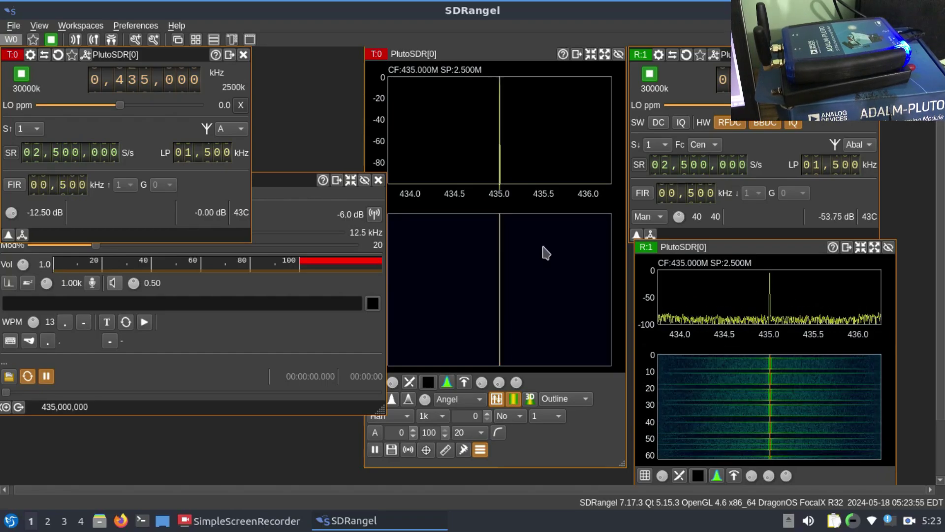
pyautogui.click(284, 193)
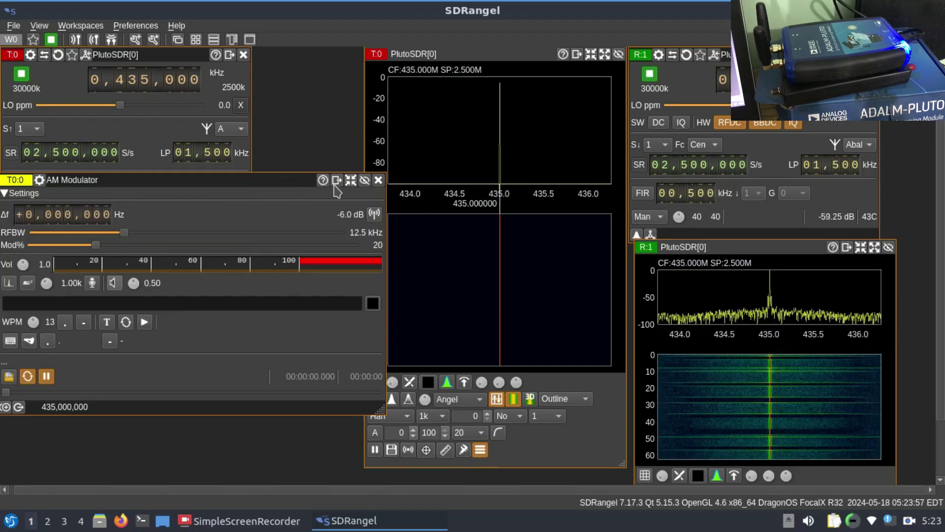
pyautogui.click(378, 180)
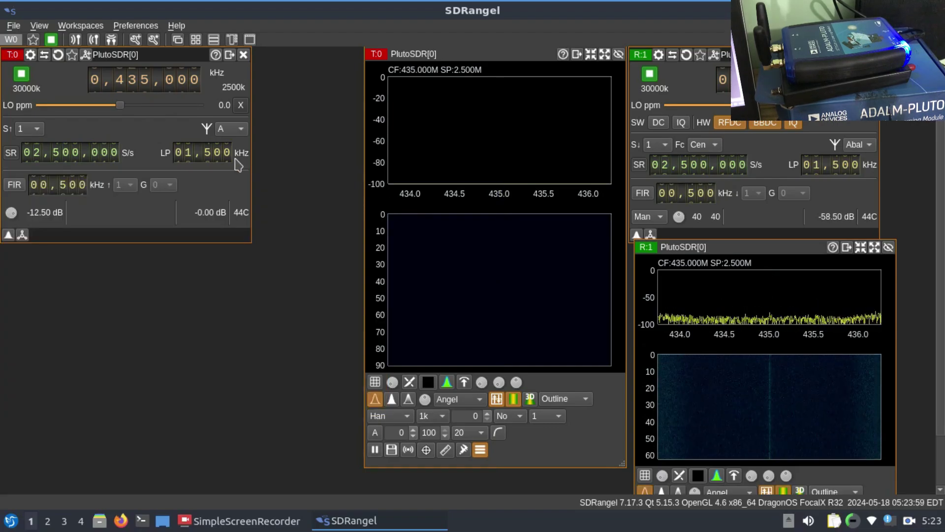
# Stop the PlutoSDR transmitter and add a PSK31 Modulator channel to it
pyautogui.click(30, 75)
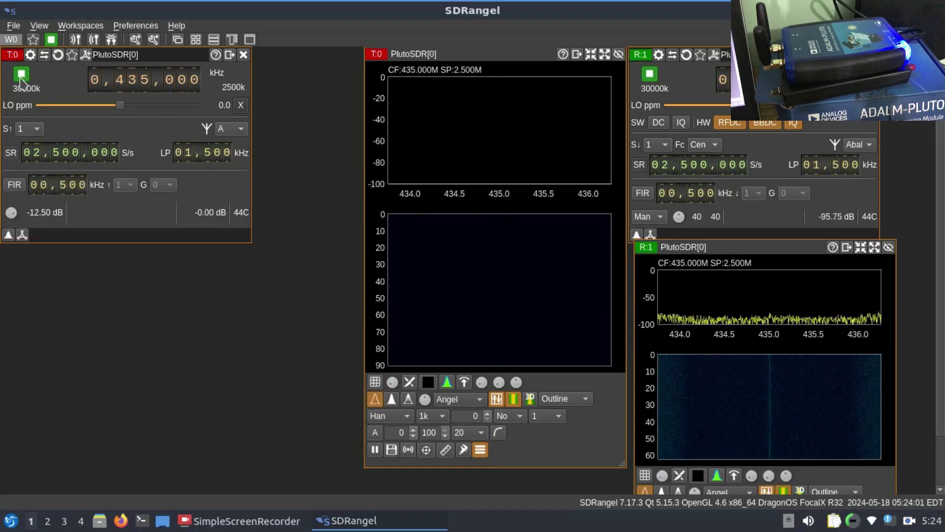
pyautogui.click(85, 54)
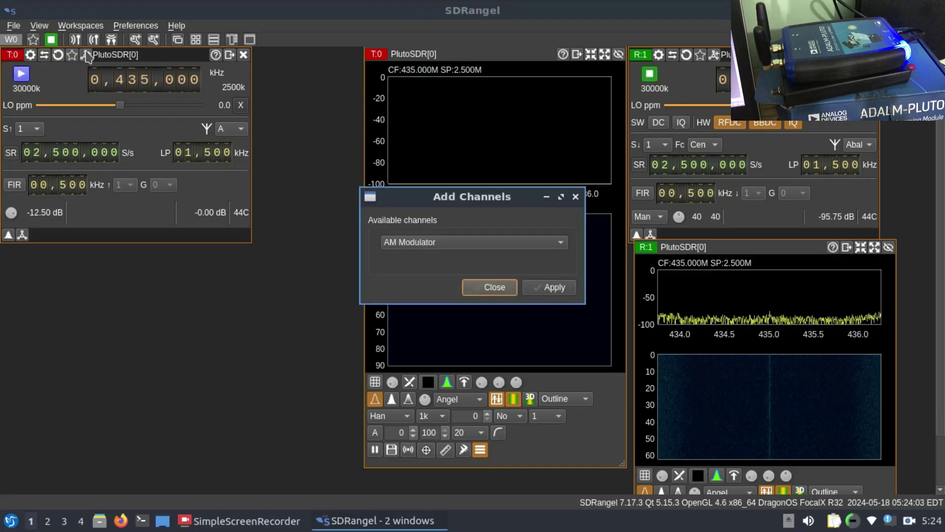
pyautogui.click(424, 246)
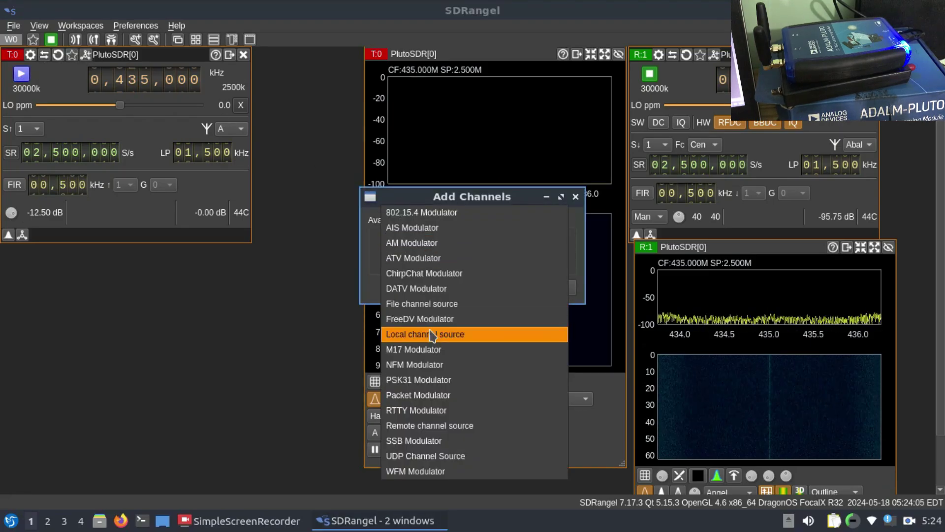
pyautogui.click(422, 389)
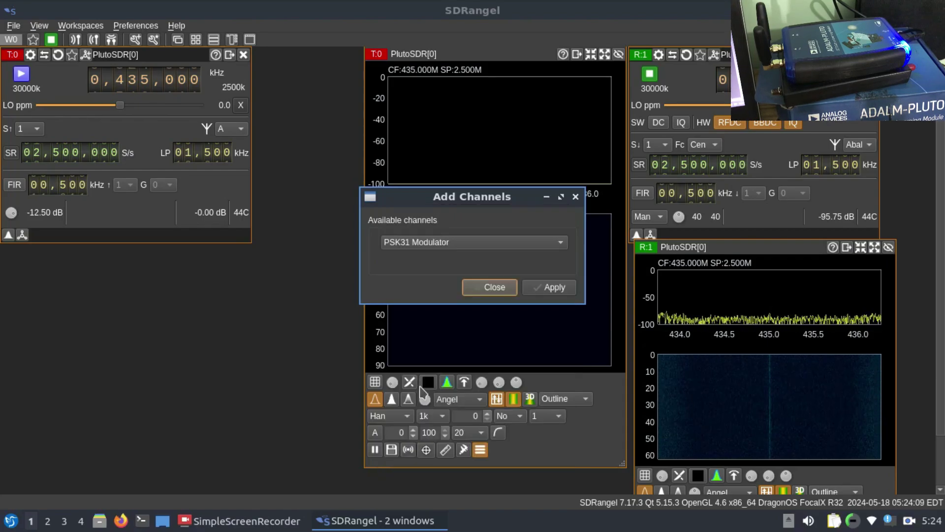
pyautogui.click(552, 288)
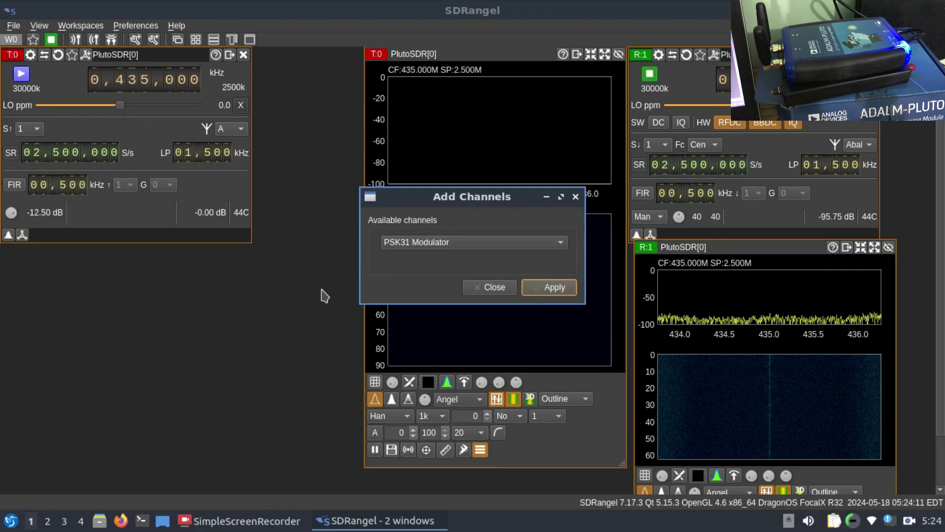
pyautogui.click(543, 288)
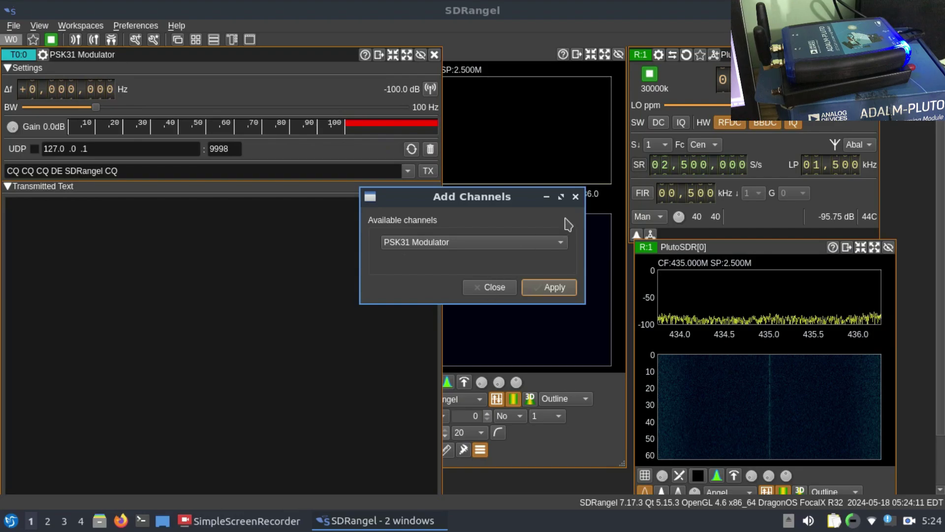
pyautogui.click(575, 196)
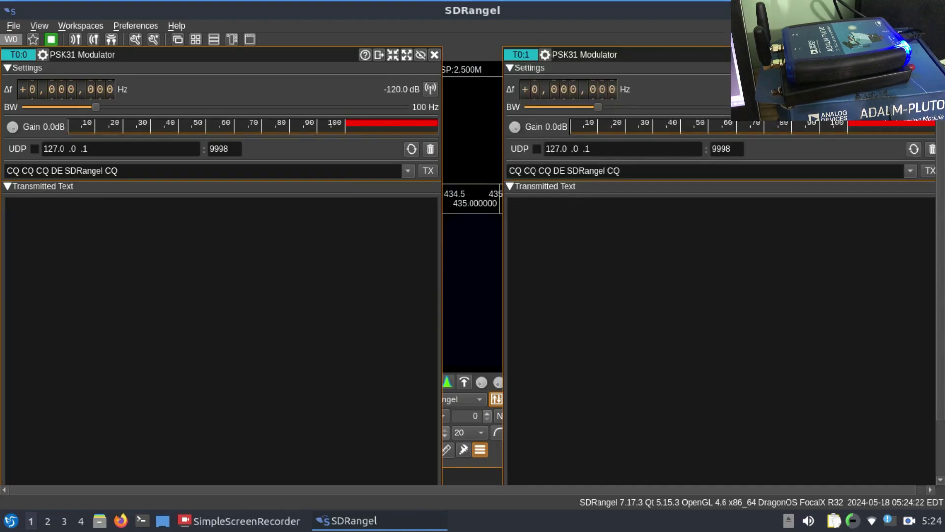
# Move the PSK31 Modulator window below the T:0 PlutoSDR device panel
pyautogui.moveTo(721, 58); pyautogui.dragTo(658, 65)
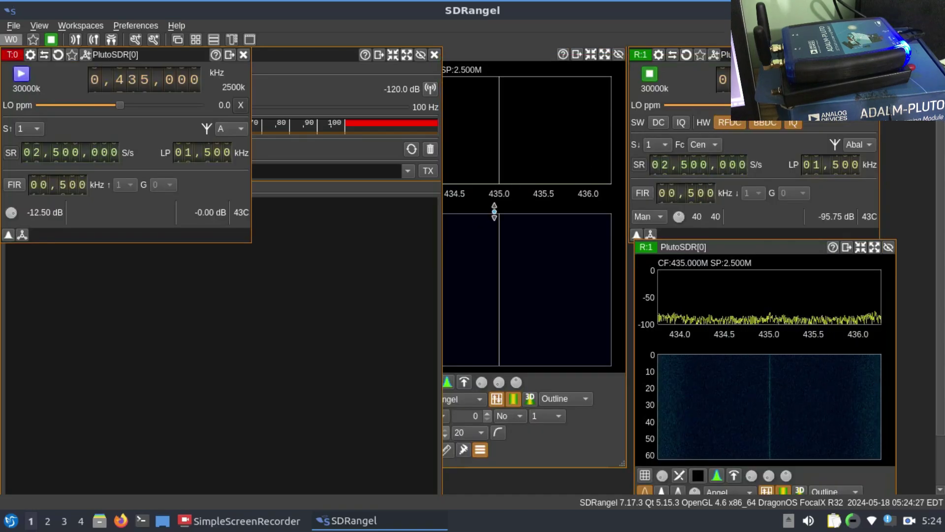
pyautogui.click(311, 61)
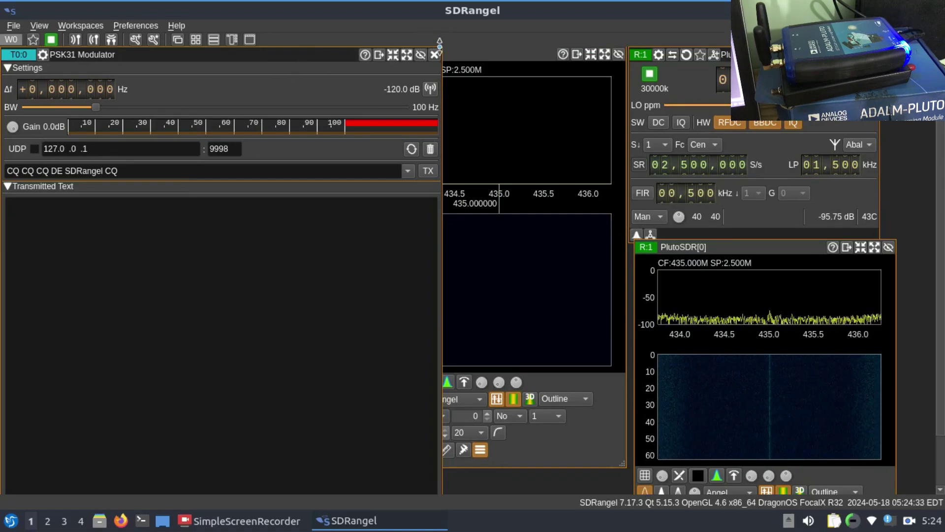
pyautogui.moveTo(440, 43); pyautogui.dragTo(439, 258)
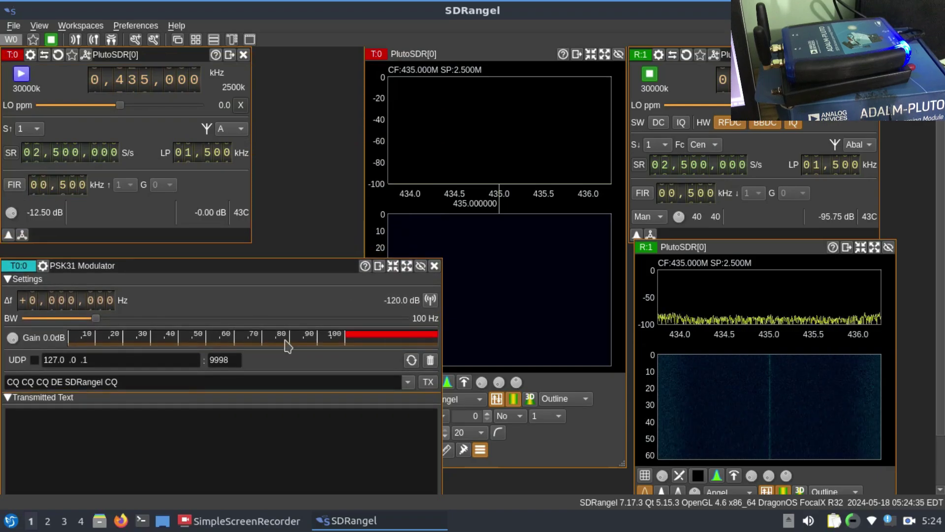
# Transmit 'DE HOME HOME HOME' on repeat, stop repeating, then remove the PSK31 Modulator
pyautogui.click(408, 382)
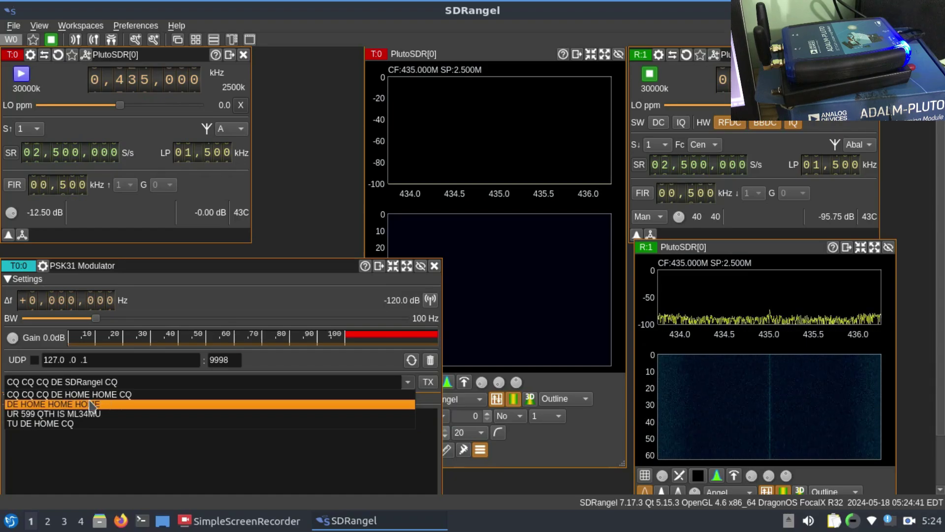
pyautogui.click(106, 405)
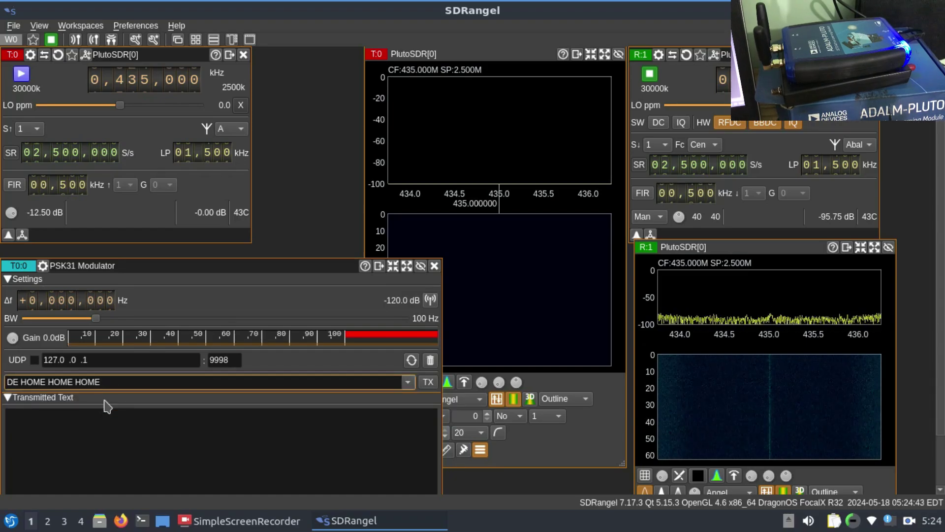
pyautogui.click(411, 361)
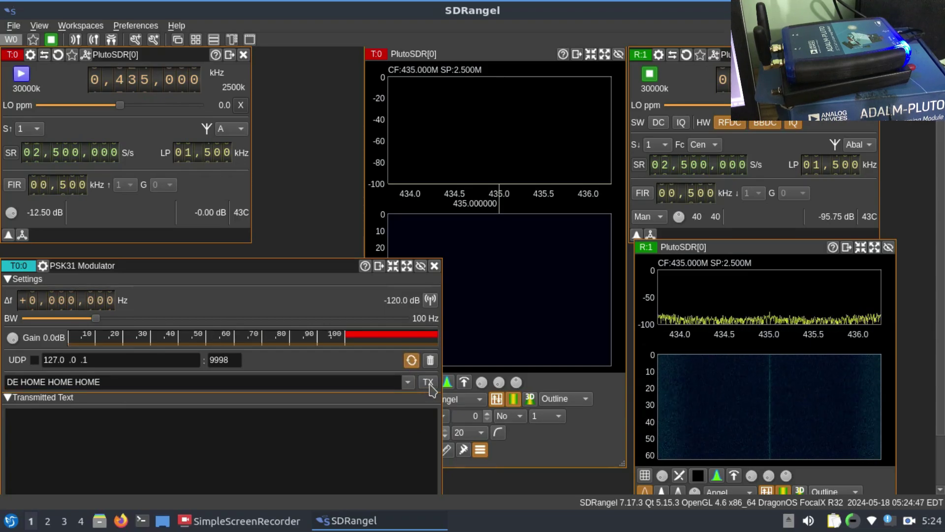
pyautogui.click(20, 74)
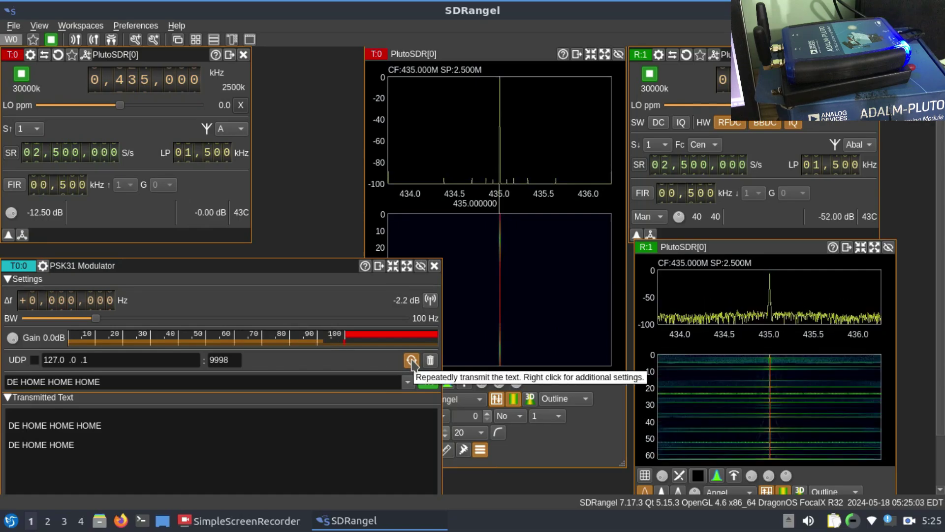
pyautogui.click(411, 360)
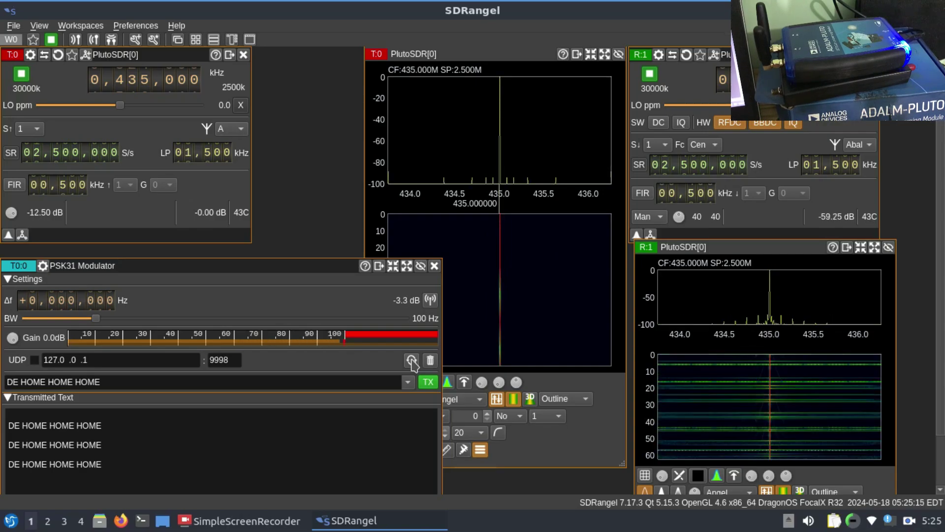
pyautogui.click(434, 266)
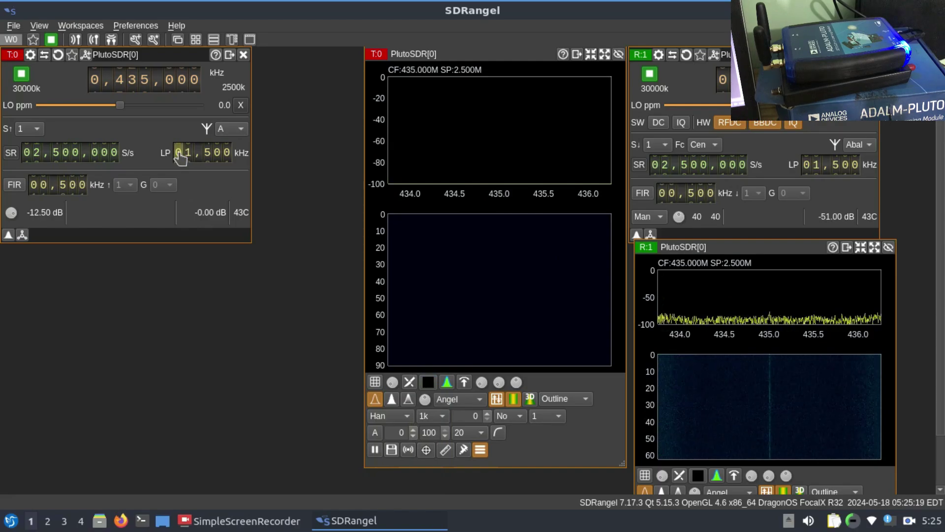
# Add a File channel source to the PlutoSDR transmitter
pyautogui.click(89, 55)
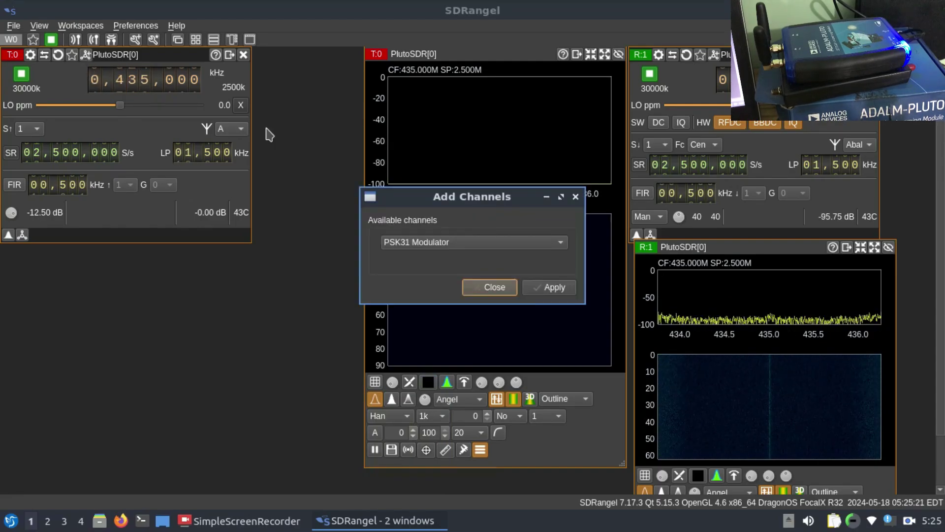
pyautogui.click(446, 243)
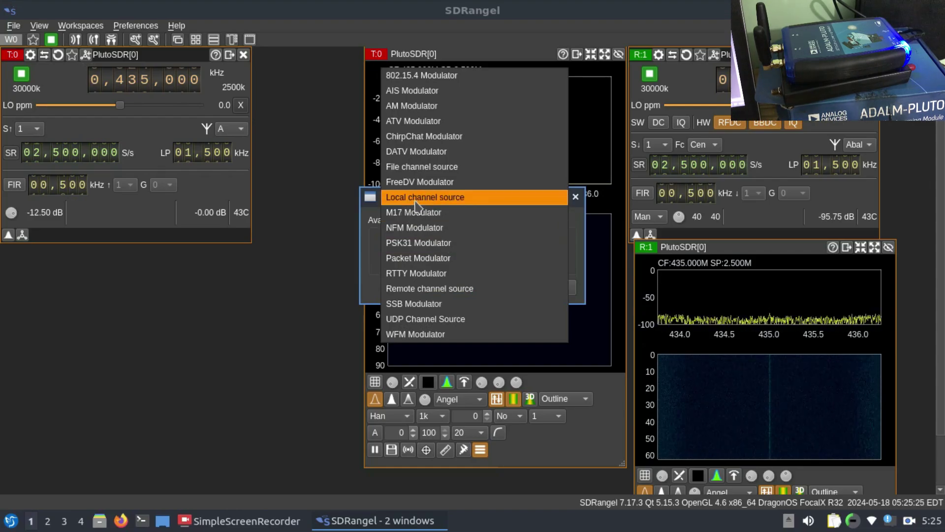
pyautogui.click(422, 166)
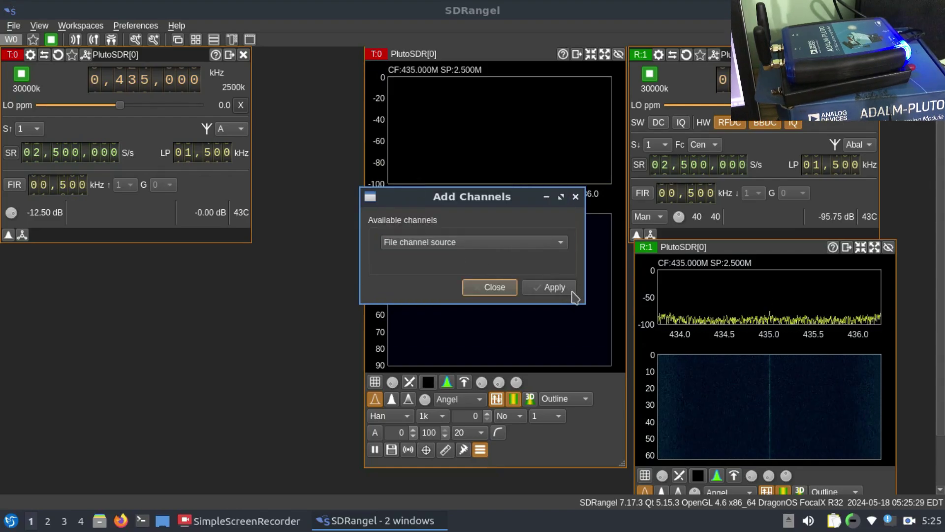
pyautogui.click(553, 288)
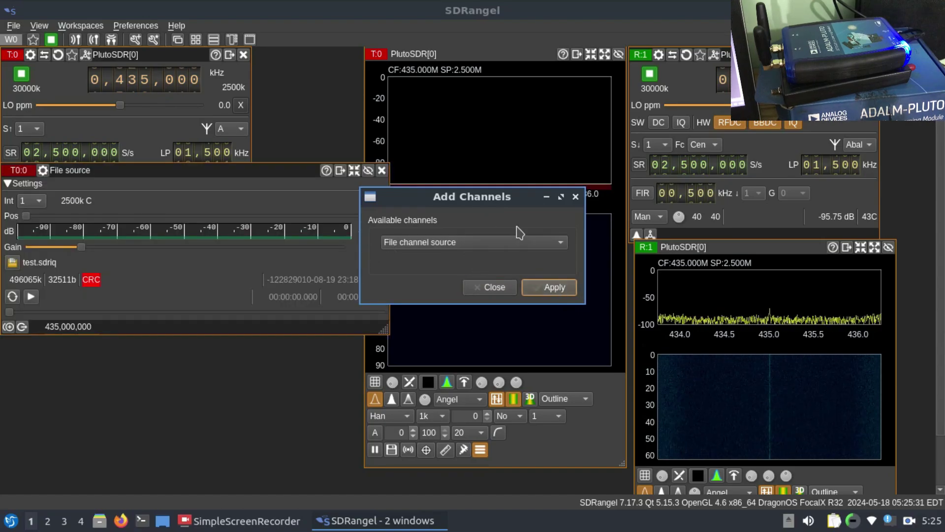
pyautogui.click(576, 196)
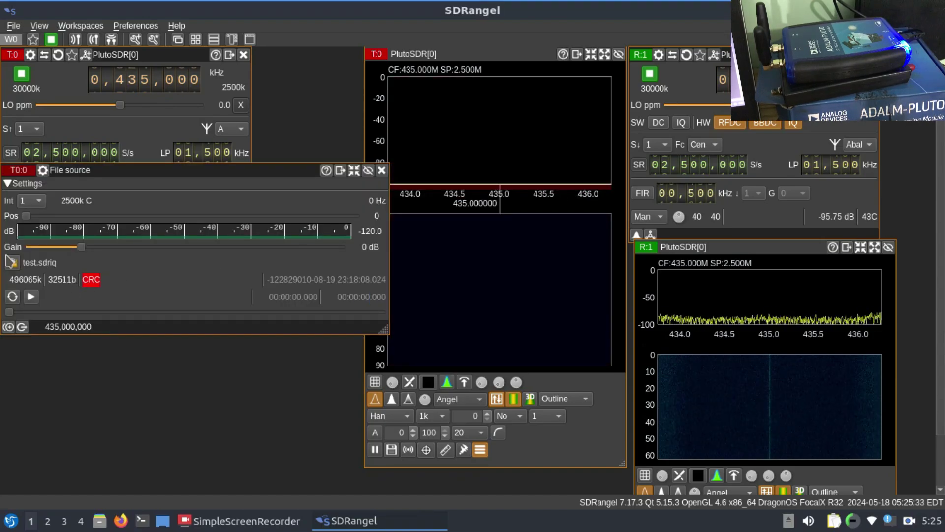
# Cancel the I/Q file selection, remove the File source, and reopen Add Channels
pyautogui.click(11, 264)
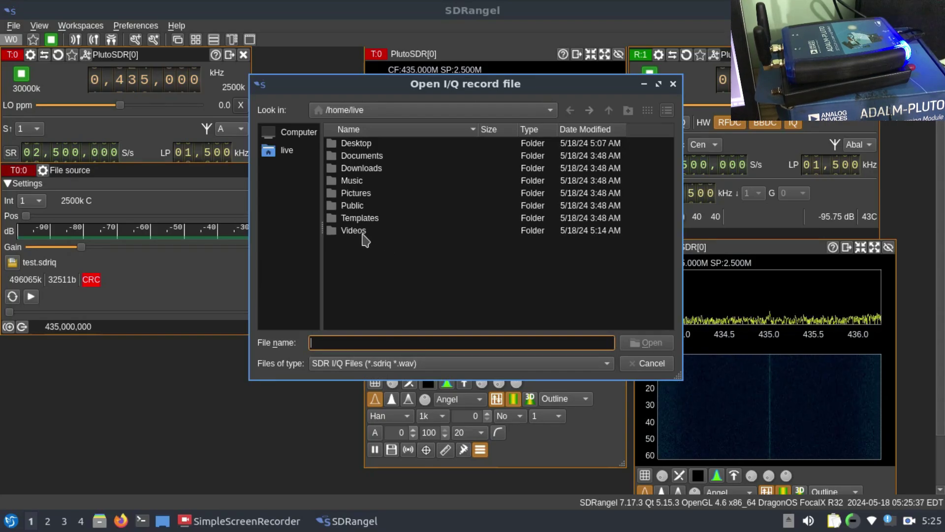
pyautogui.click(652, 363)
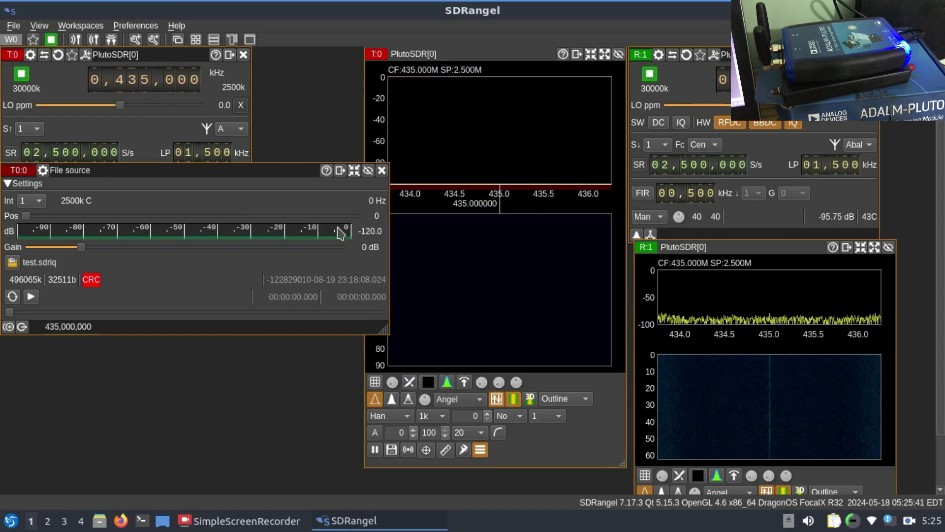
pyautogui.click(381, 171)
pyautogui.click(86, 55)
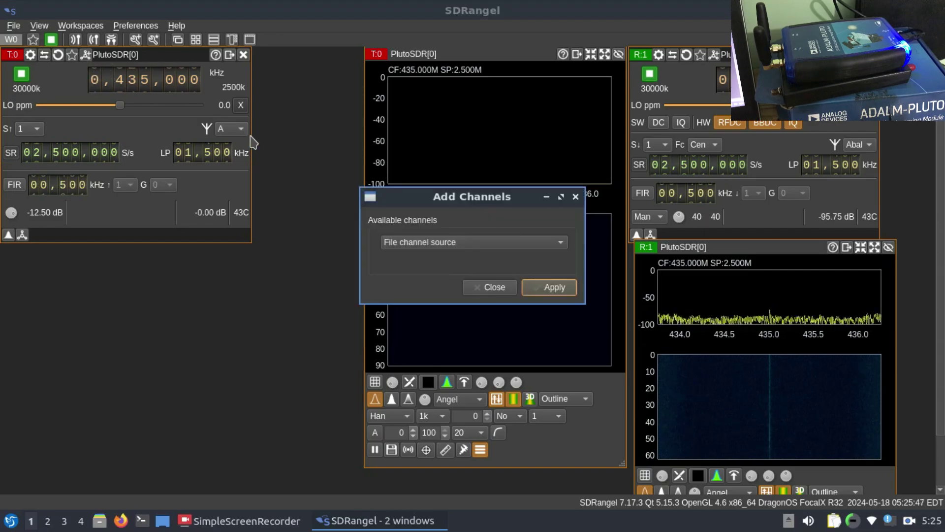
# Add an AIS Modulator channel with default settings to the PlutoSDR transmitter
pyautogui.click(482, 242)
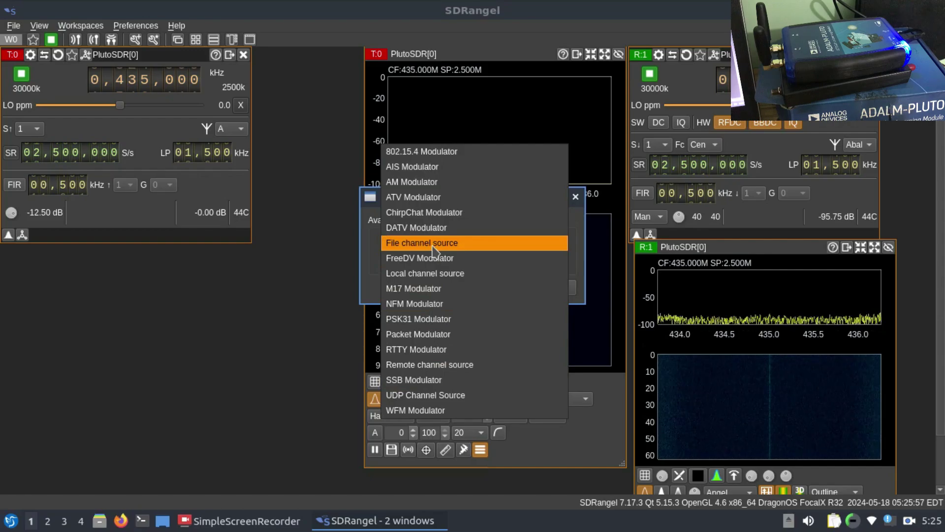
pyautogui.click(431, 168)
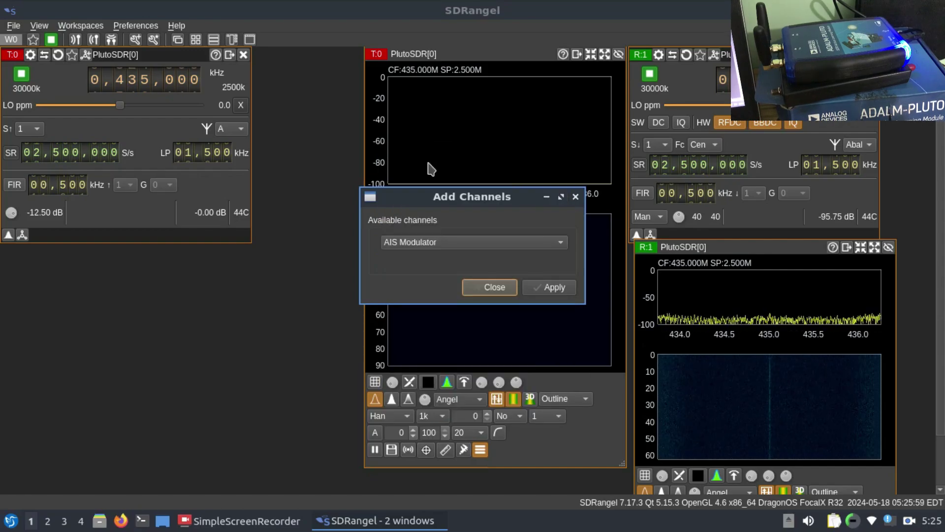
pyautogui.click(541, 291)
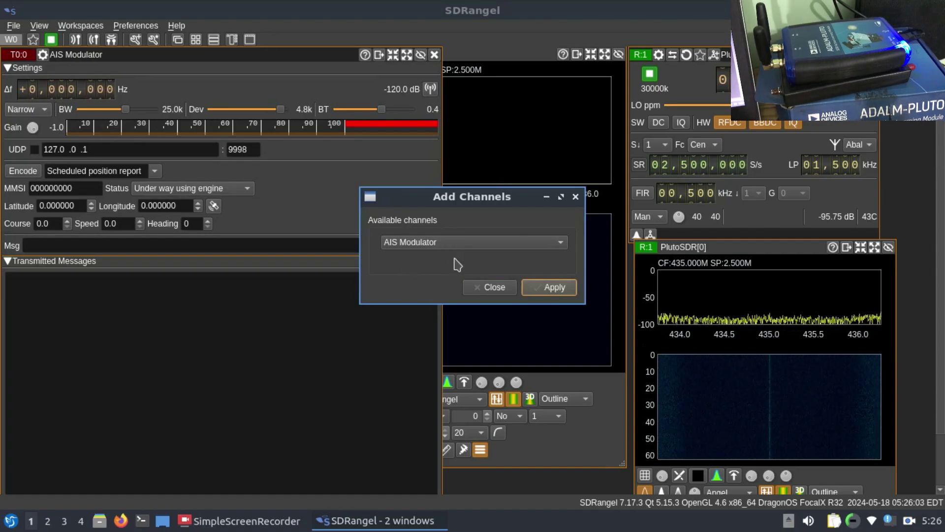
pyautogui.click(491, 288)
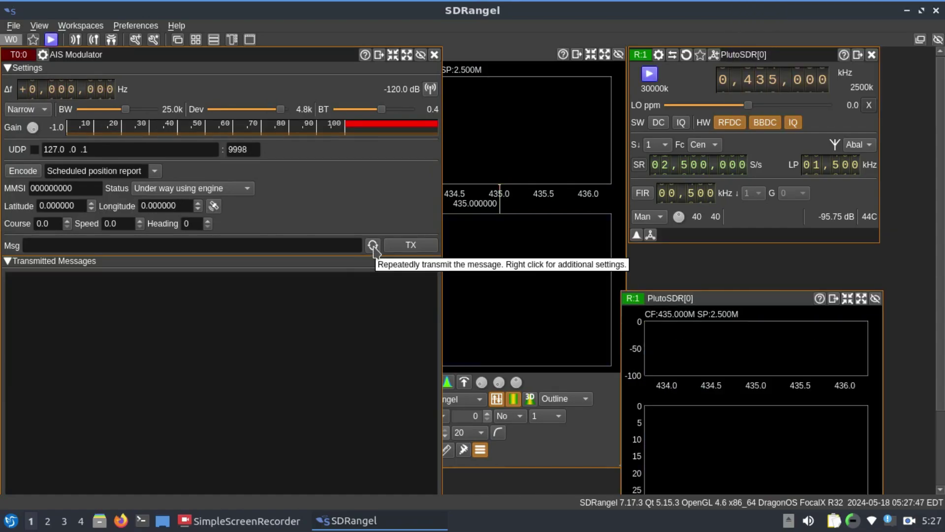
# Enter 'Hello World' as the AIS Modulator message
pyautogui.click(320, 246)
pyautogui.write('Hwe')
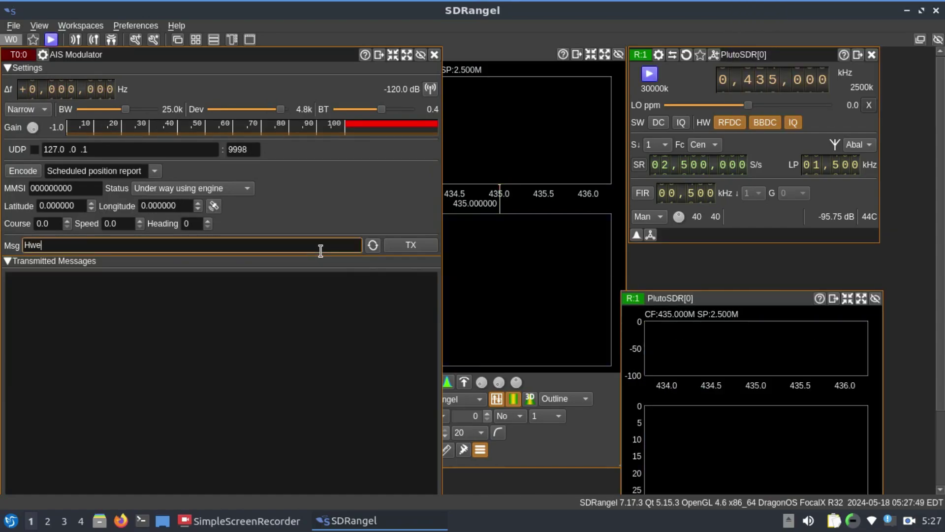
pyautogui.write('llo')
pyautogui.press('BackSpace')
pyautogui.press('BackSpace')
pyautogui.write('Worl')
# Transmit the message on repeat with the PlutoSDR transmitter running
pyautogui.click(373, 245)
pyautogui.click(414, 246)
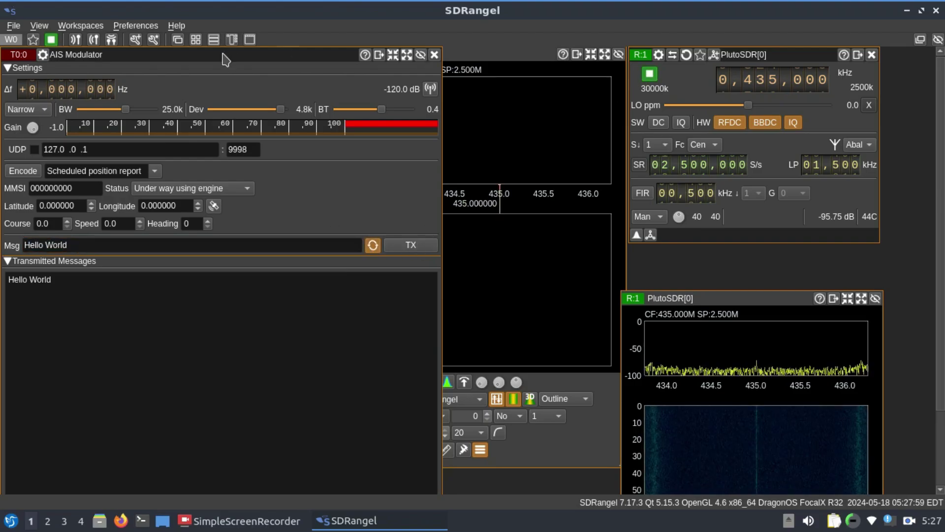
pyautogui.moveTo(227, 58); pyautogui.dragTo(238, 167)
pyautogui.click(23, 75)
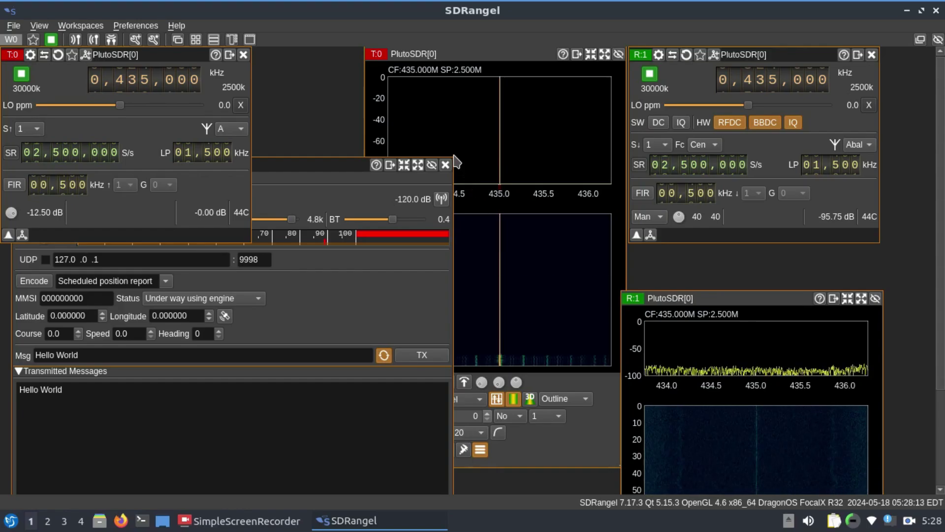
pyautogui.moveTo(327, 165); pyautogui.dragTo(306, 258)
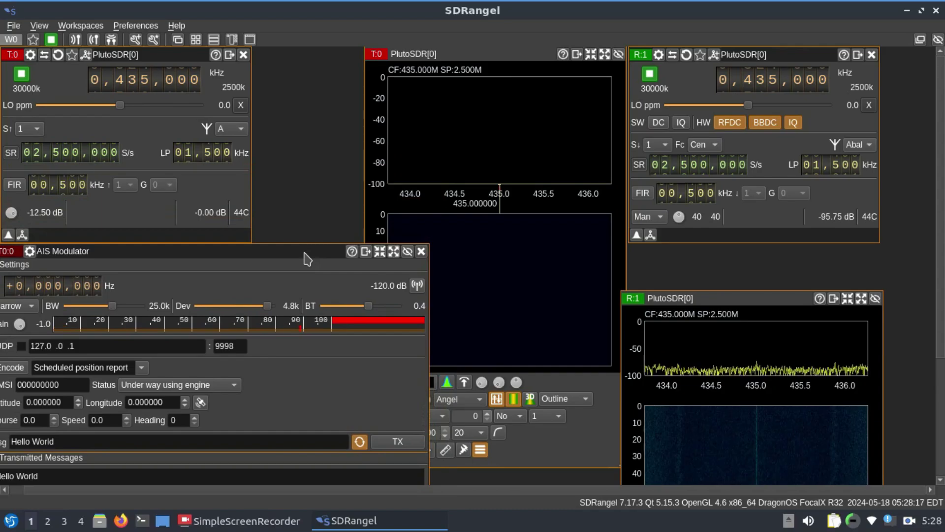